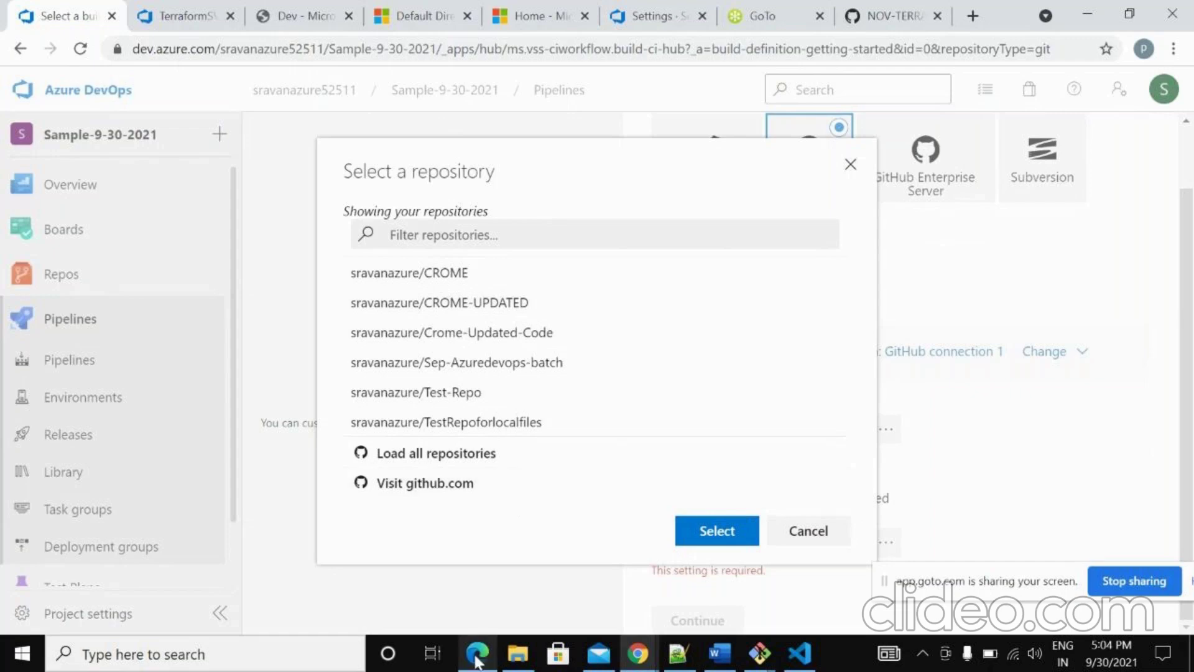
- Check the Terraform repository on GitHub, and select CROME-UPDATED with the dev branch as the pipeline's source repository
click(477, 653)
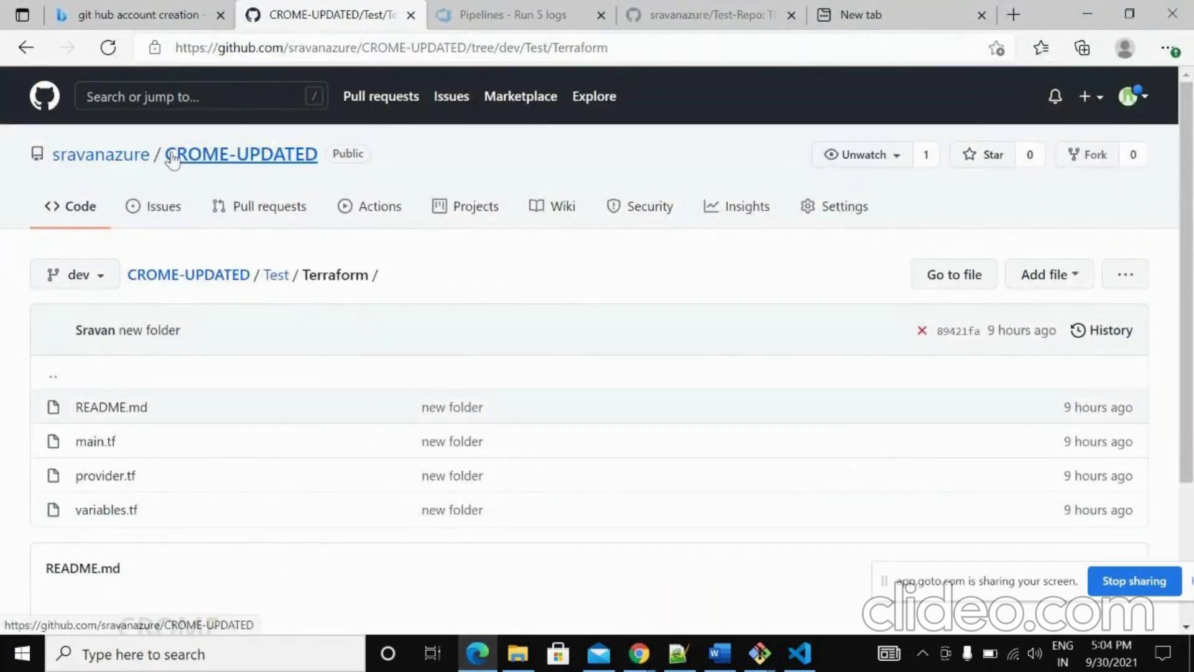
click(1086, 16)
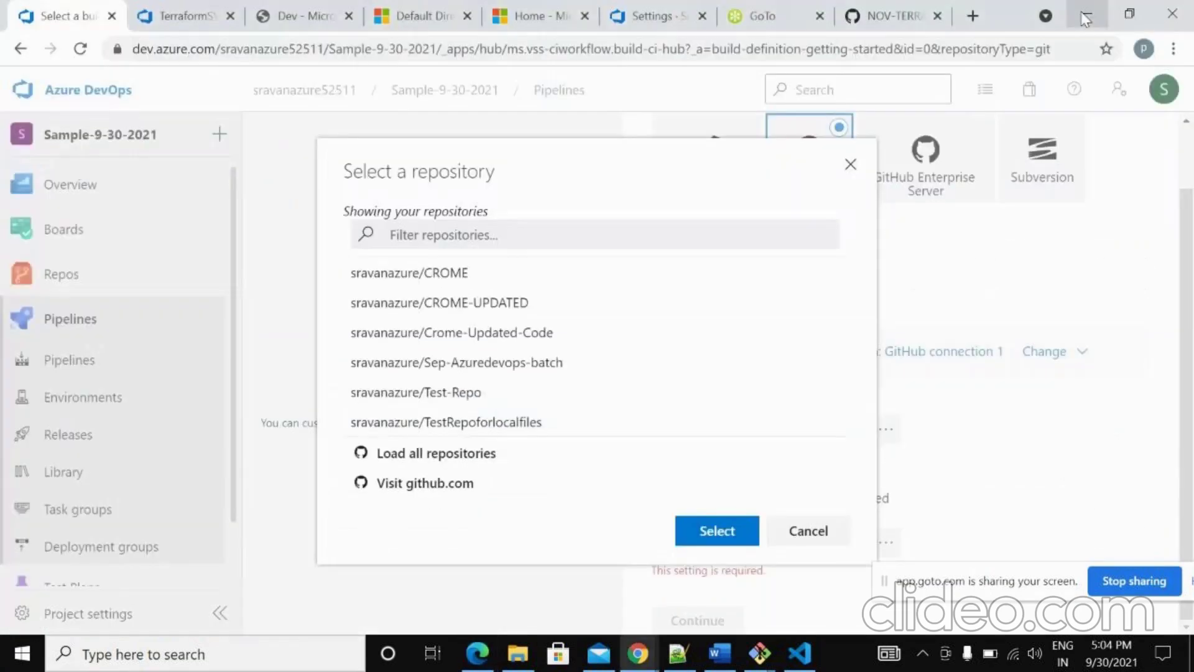
click(718, 530)
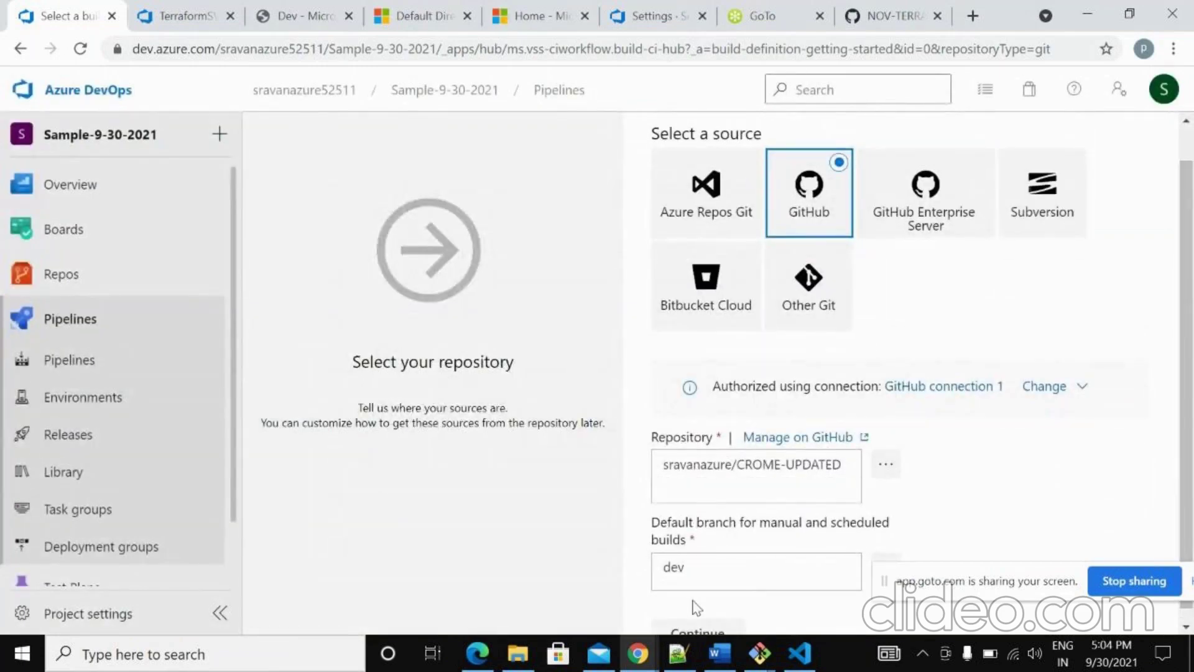
scroll(1189, 463, down, 1)
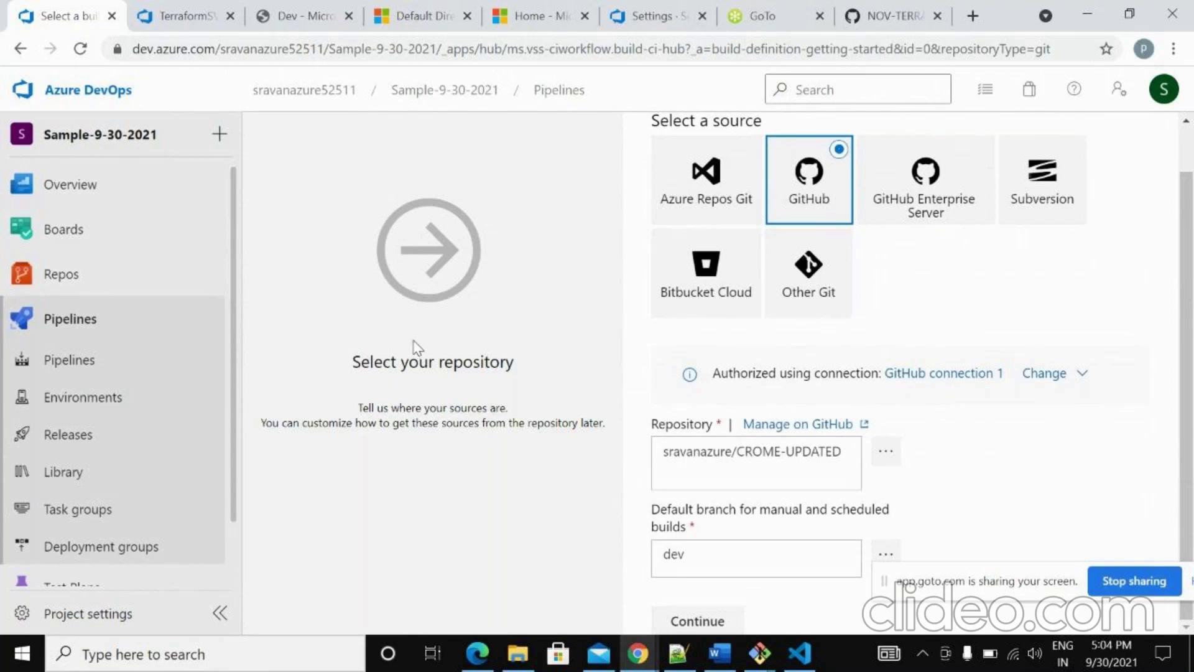
- Capture the Azure DevOps repository selection page with the Snipping Tool and copy the capture
click(196, 655)
text(sni)
click(195, 131)
click(479, 242)
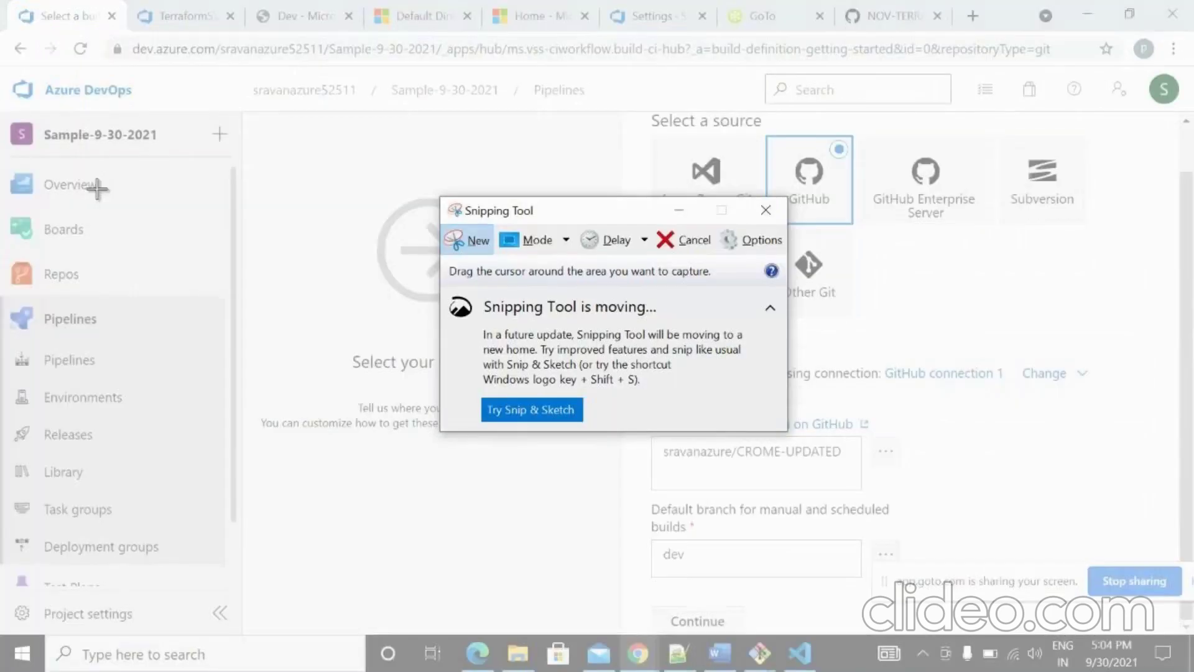
drag(6, 67, 1185, 622)
right_click(696, 352)
click(730, 383)
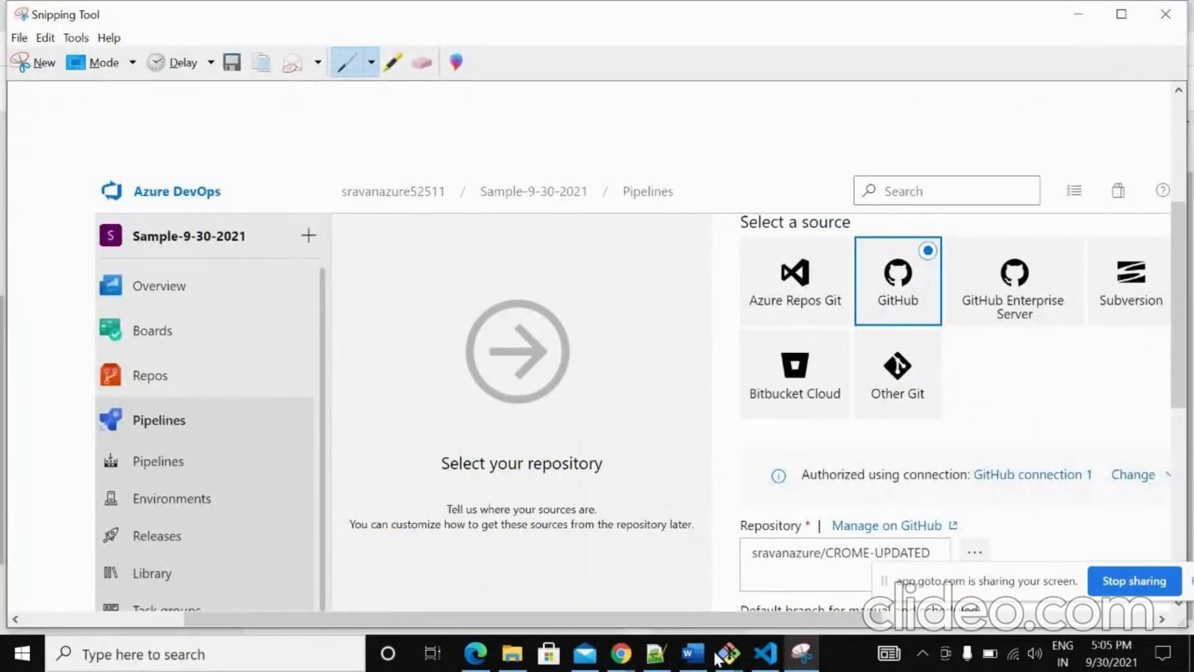
- Switch to the Terraform Project document in Word and replace the empty item under Pipelines (CI/CD) with a dash bullet reading "CI(Build)"
key(alt+Tab)
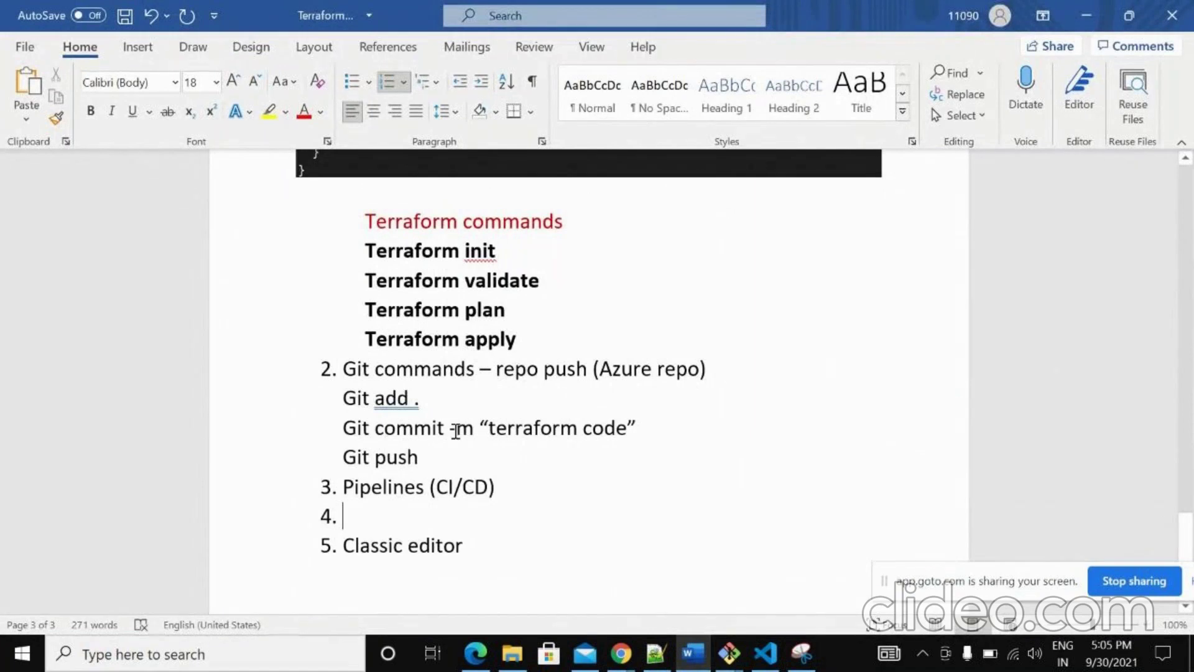
key(BackSpace)
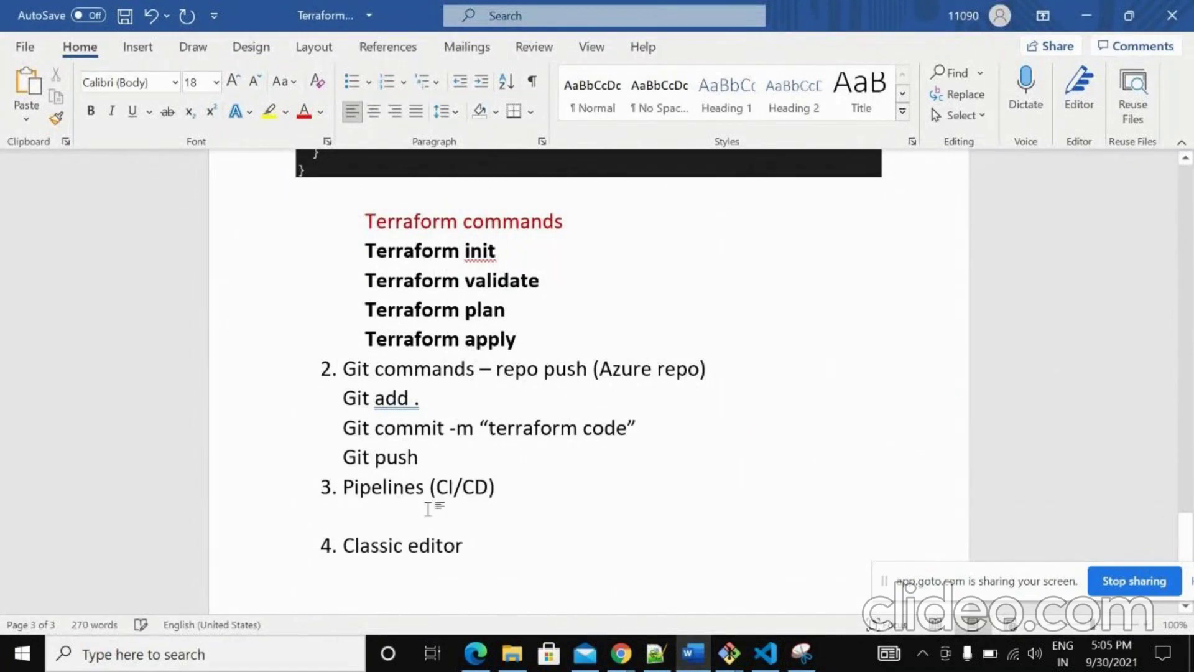
text(- CI)
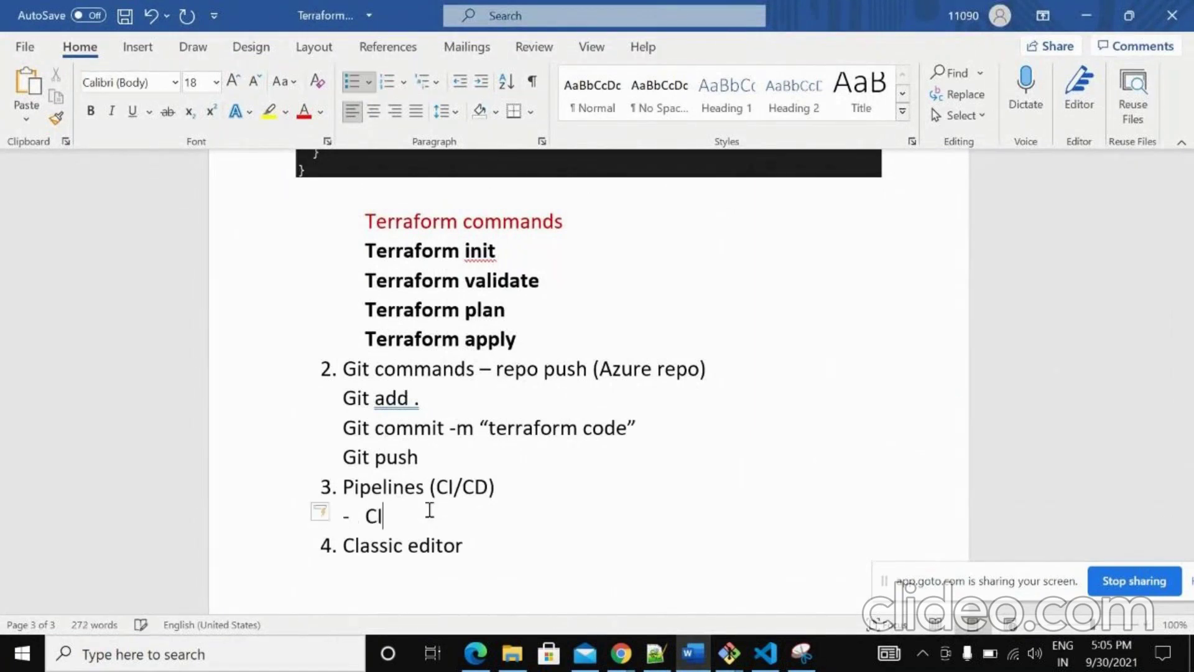
text((Build))
key(Return)
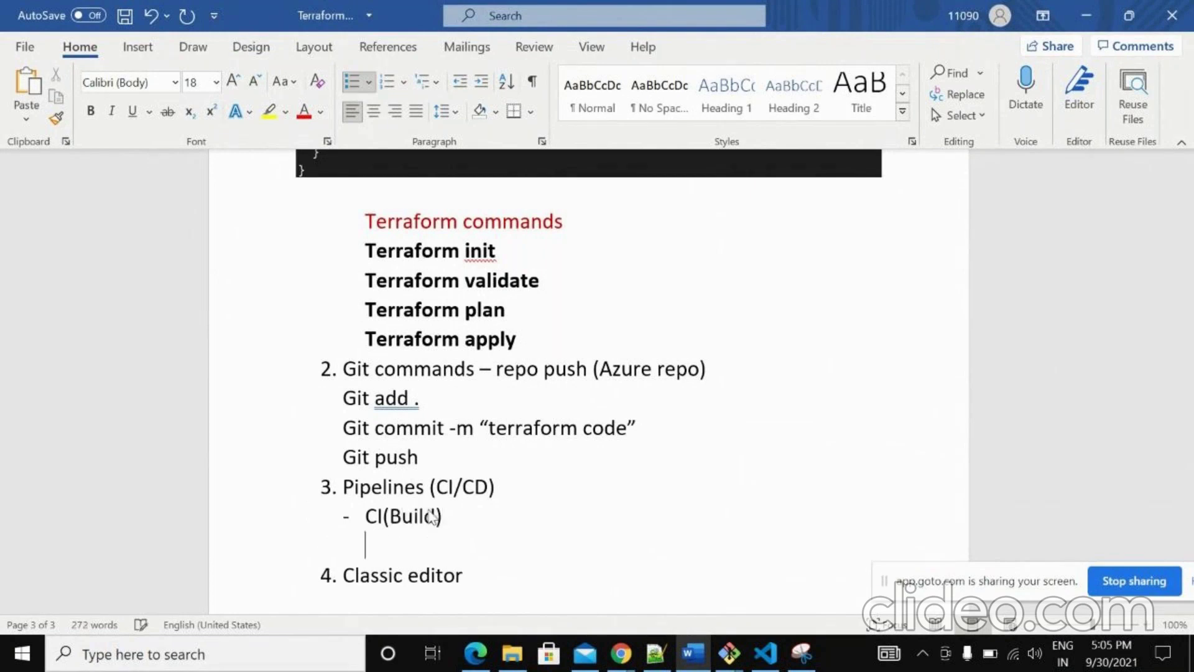
- Paste the captured page below the CI(Build) bullet, save the document, and minimize the Snipping Tool
key(ctrl+v)
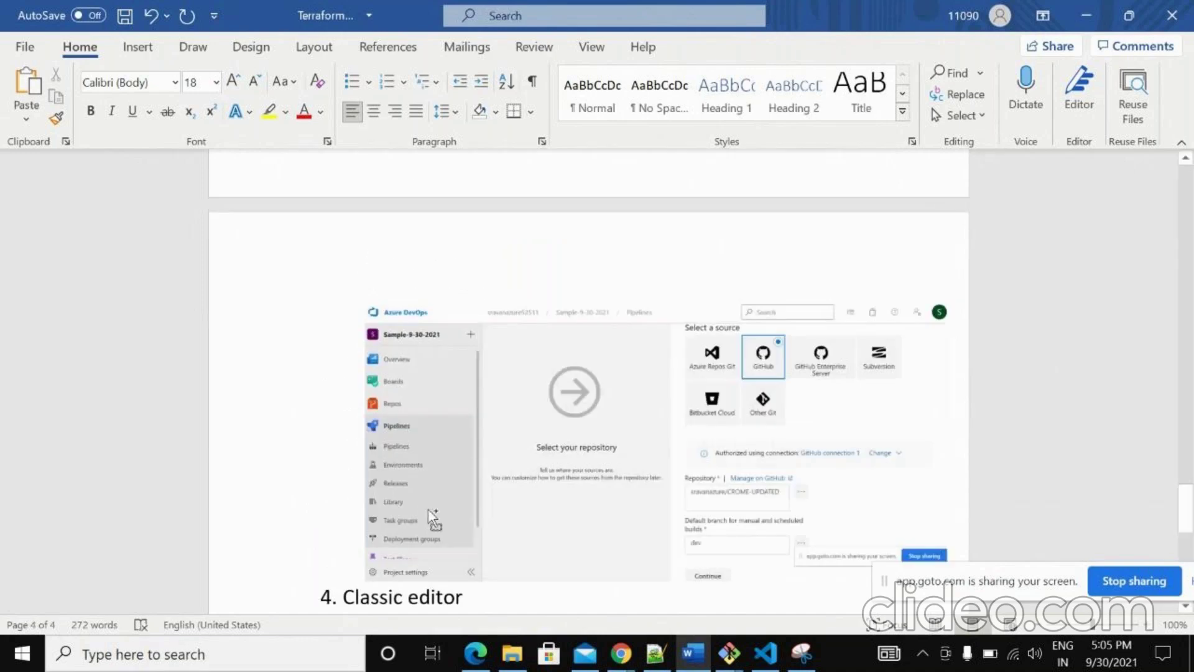
key(ctrl+s)
key(alt+Tab)
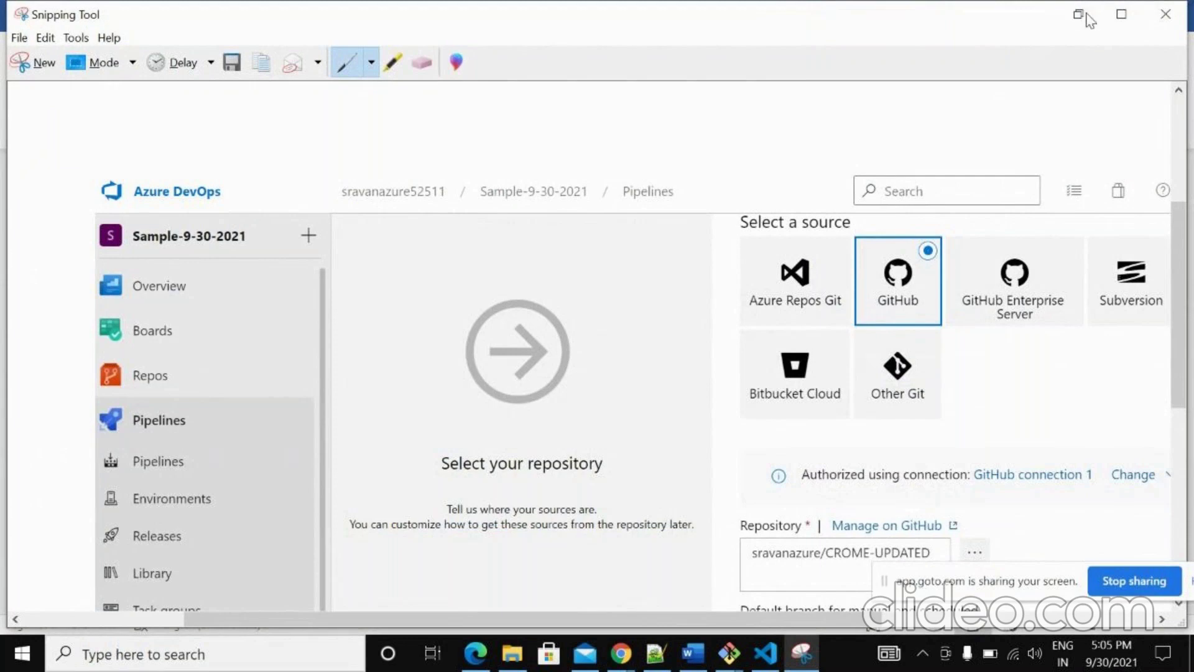
click(1083, 13)
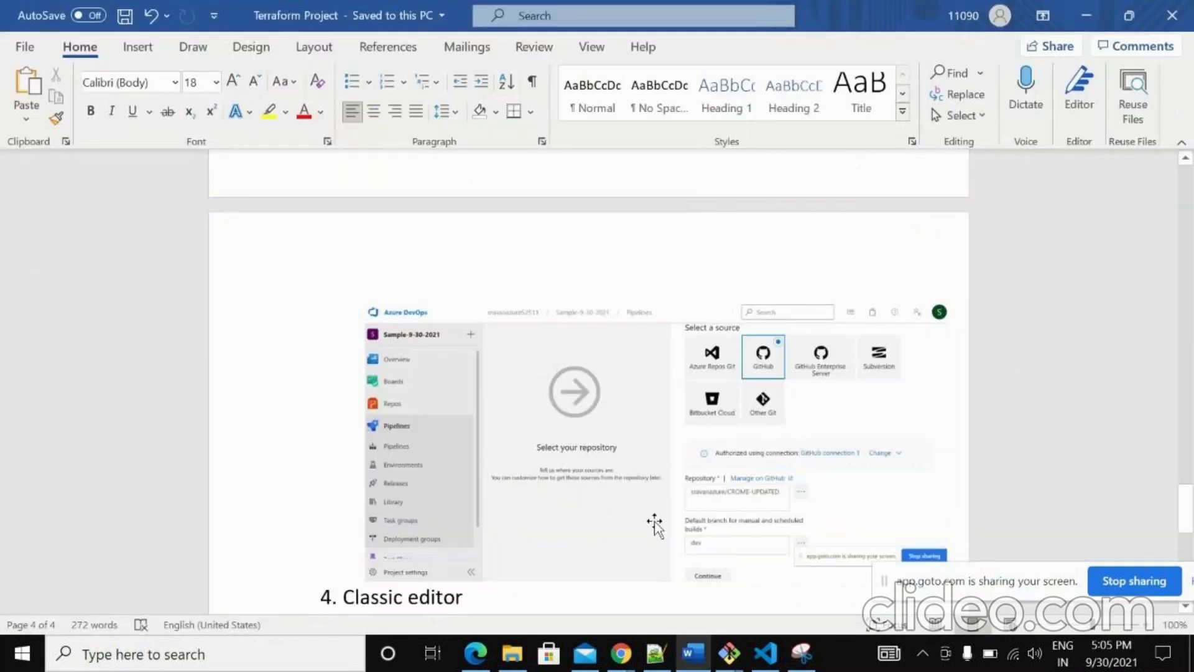
- Return to Azure DevOps in Chrome, accept the repository and branch, and start the build pipeline from an empty job
click(619, 653)
click(471, 611)
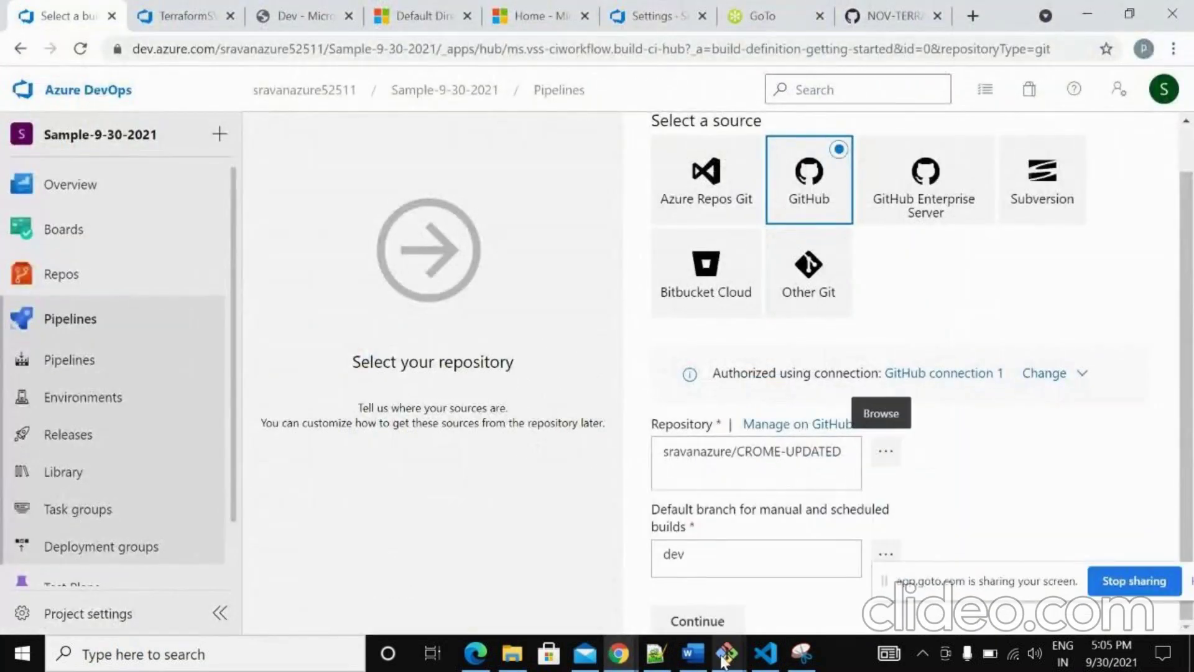
click(716, 625)
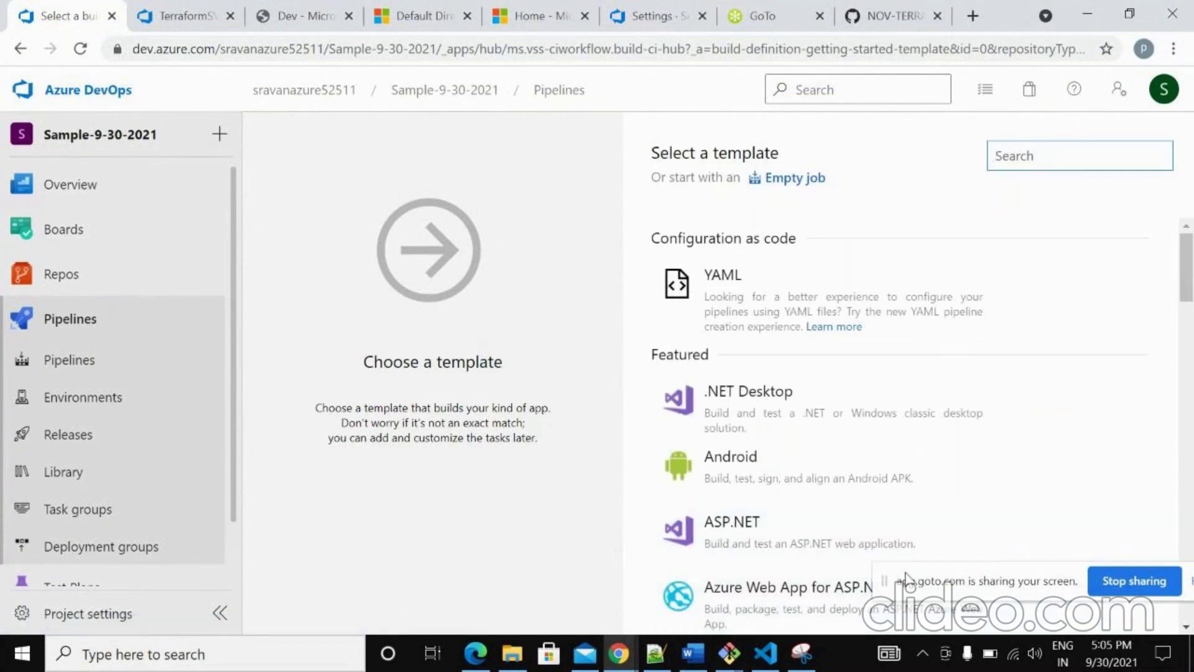
drag(901, 578, 901, 668)
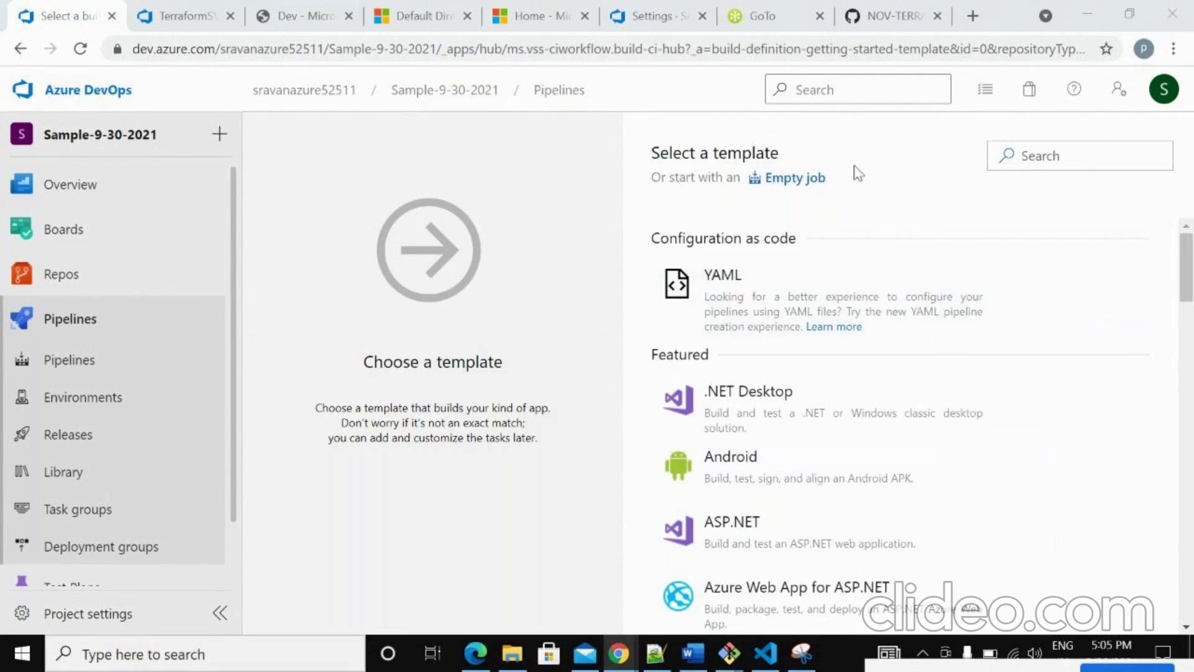
click(802, 178)
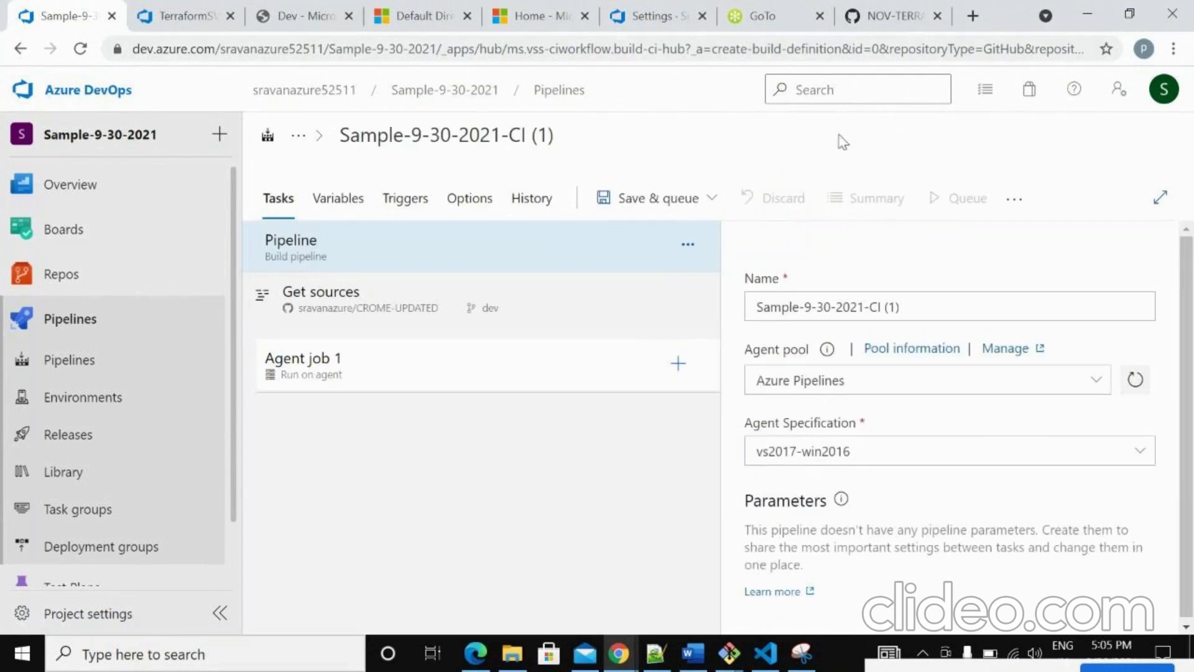
- Name the new build pipeline CROME-CI
mouse_move(547, 129)
click(588, 142)
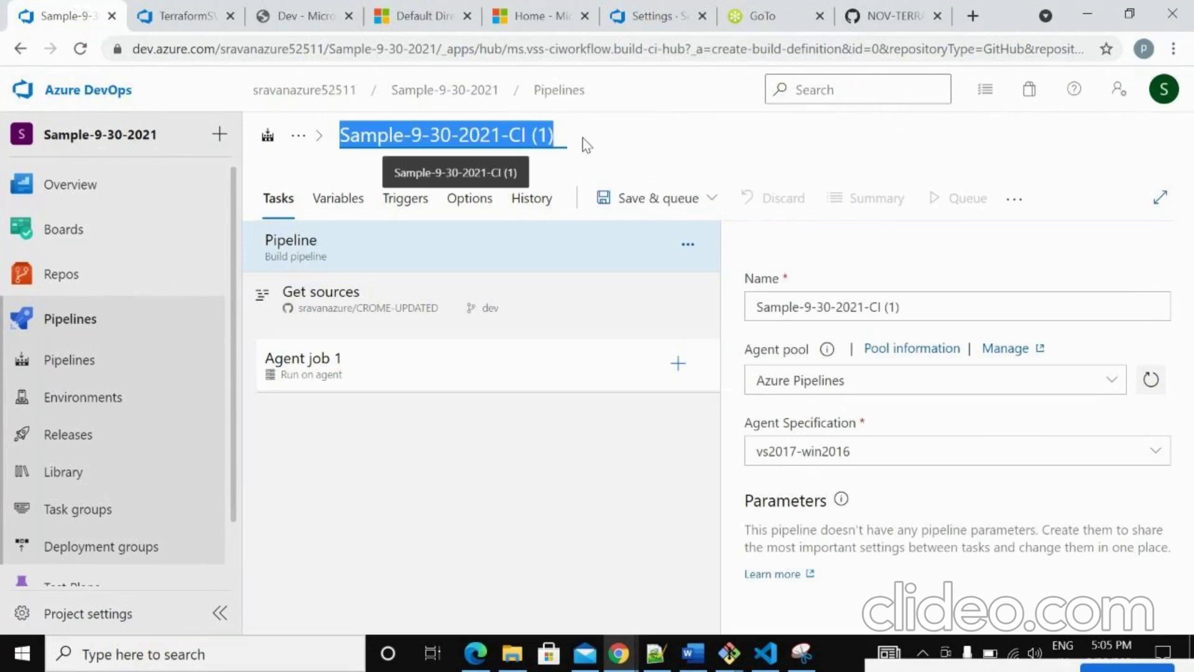
text(C)
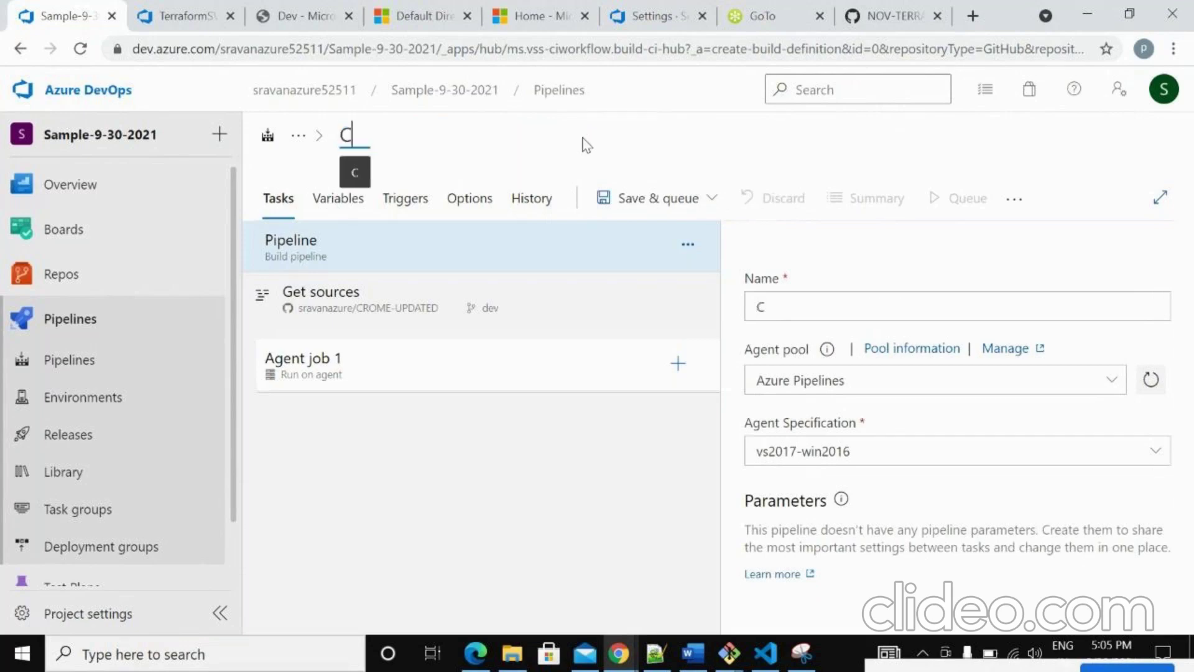
text(ROME-CI)
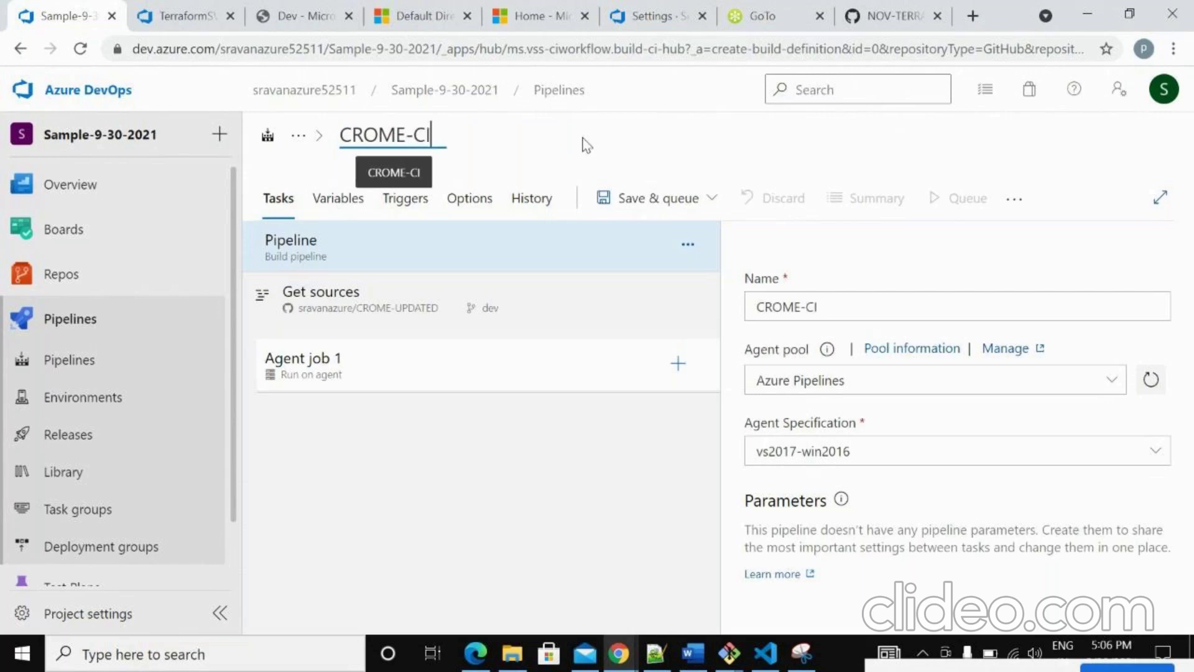
click(631, 150)
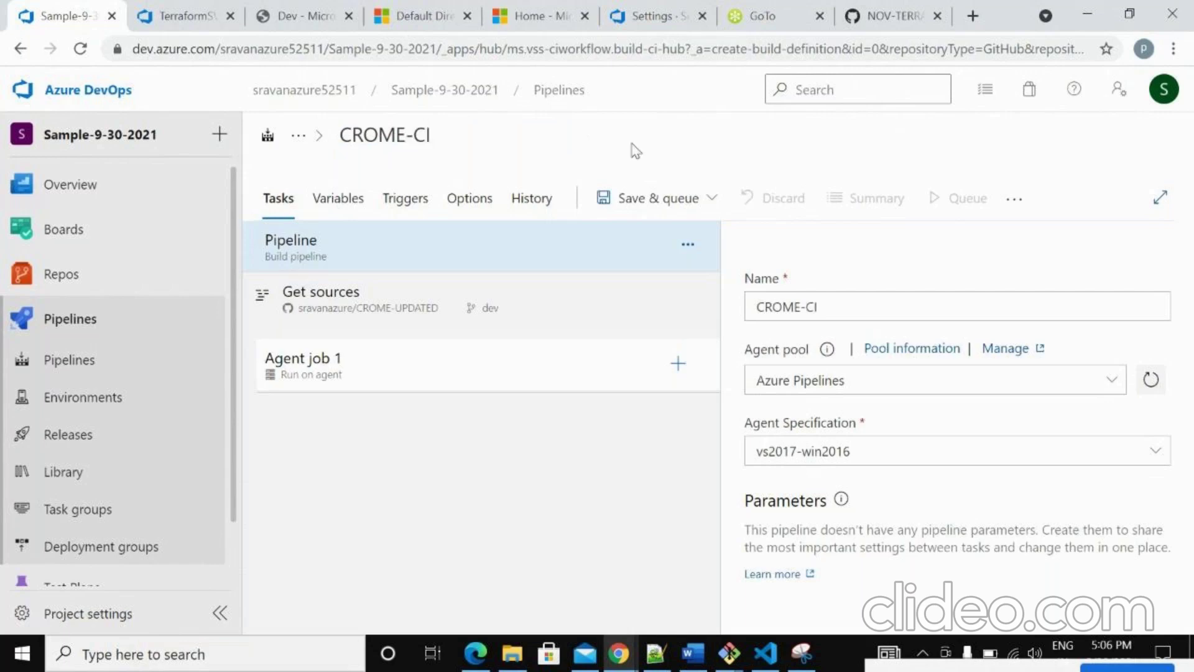
- Replace the CI suffix of the pipeline name with BUILD so it reads CROME-BUILD
click(435, 133)
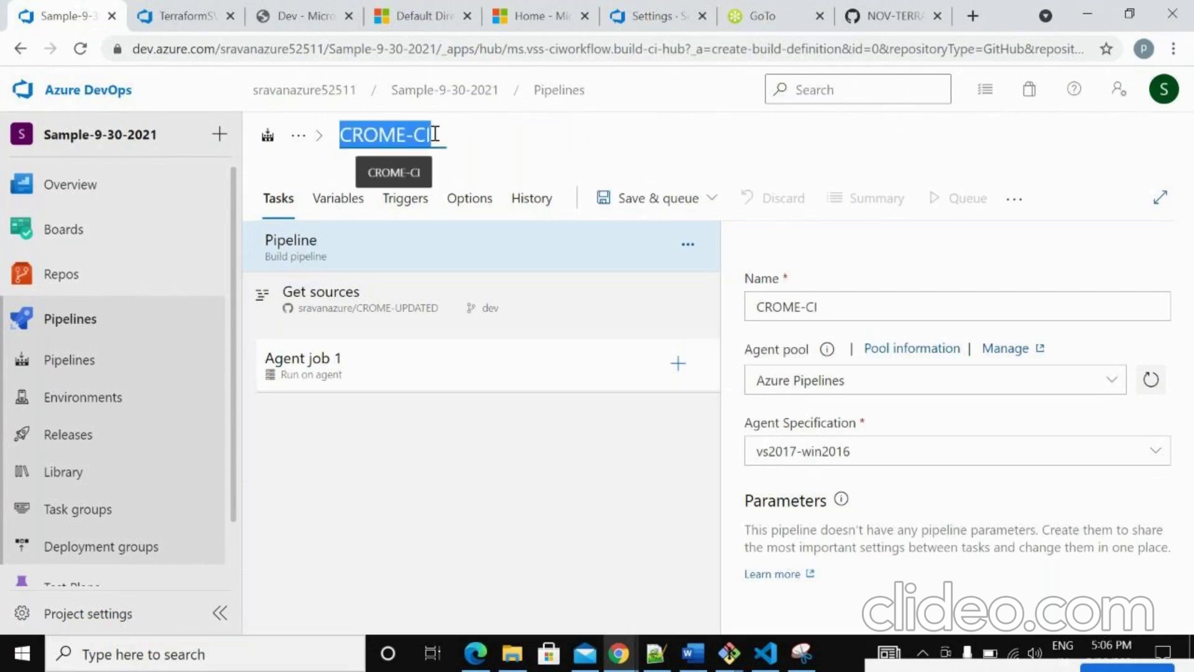
click(617, 146)
click(439, 132)
click(440, 132)
key(BackSpace)
key(BackSpace)
text(BUILD)
click(582, 155)
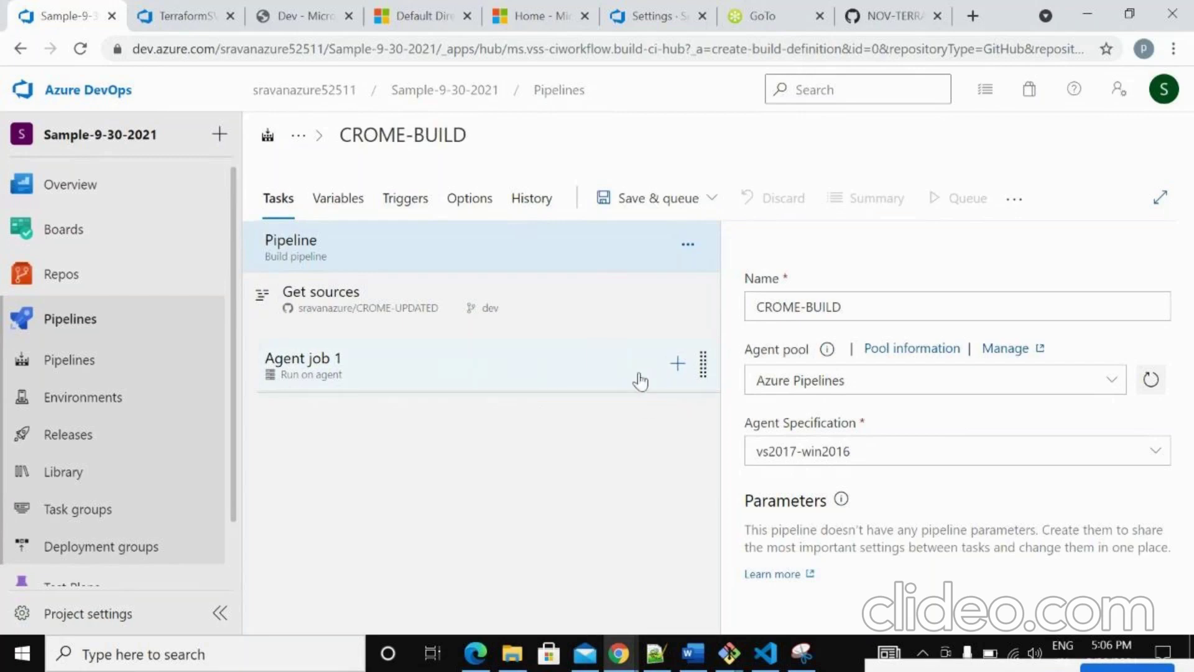
- Search the available tasks for "copy files" and add the Copy files task to Agent job 1
click(677, 364)
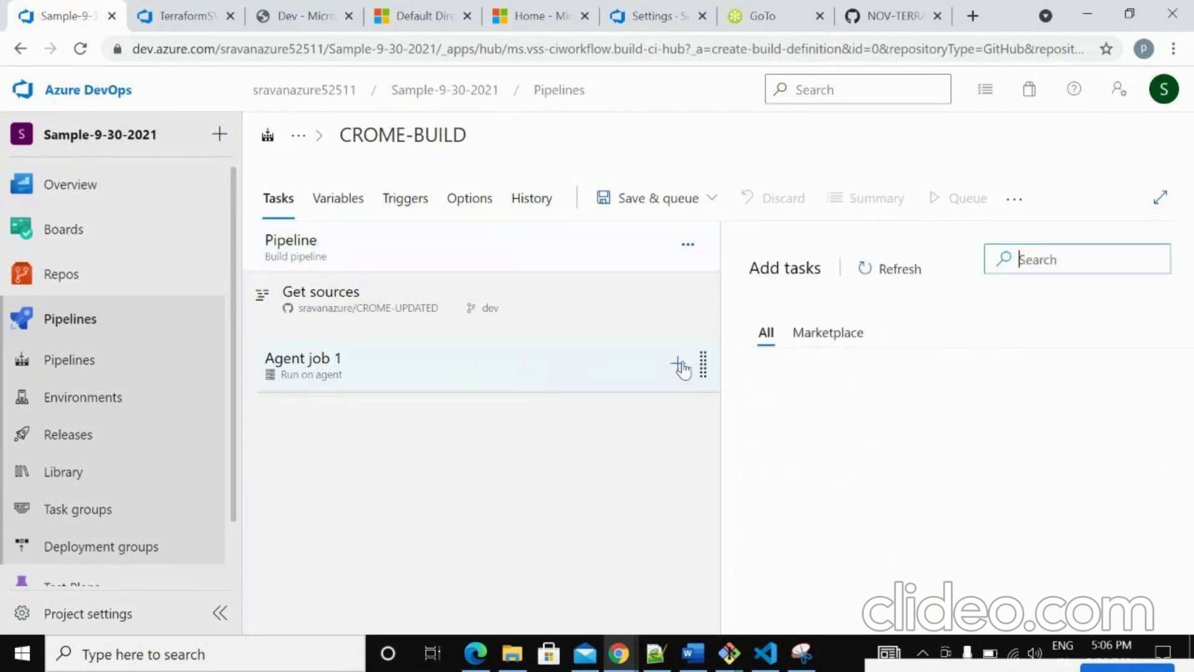
text(co)
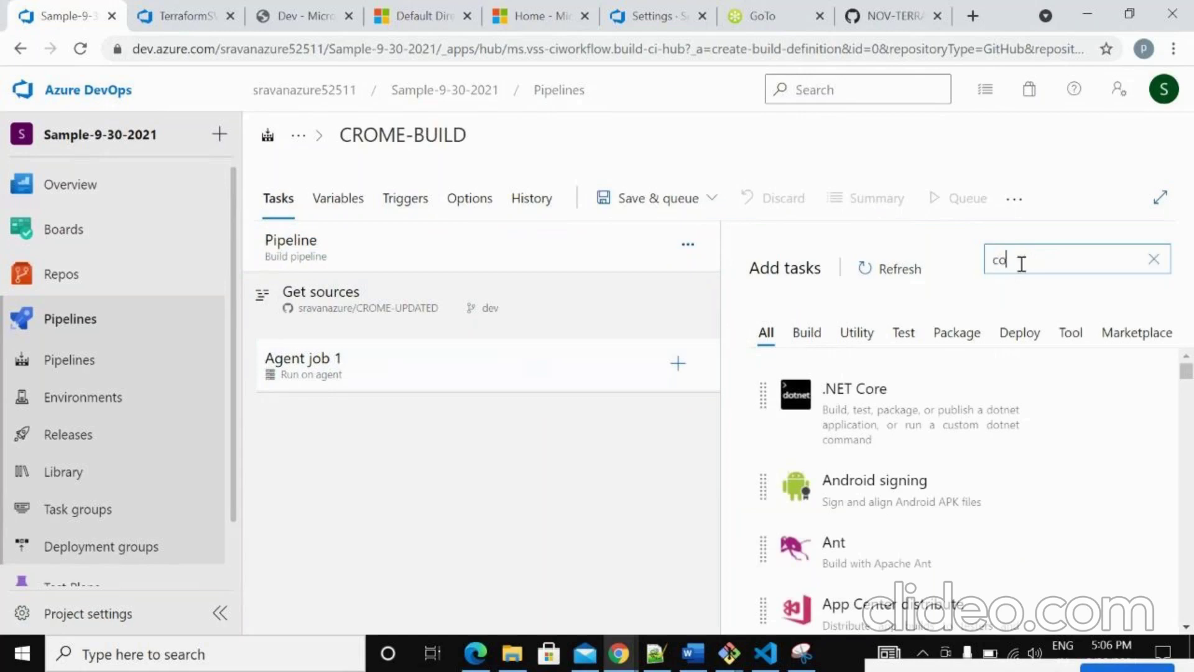
text(py files)
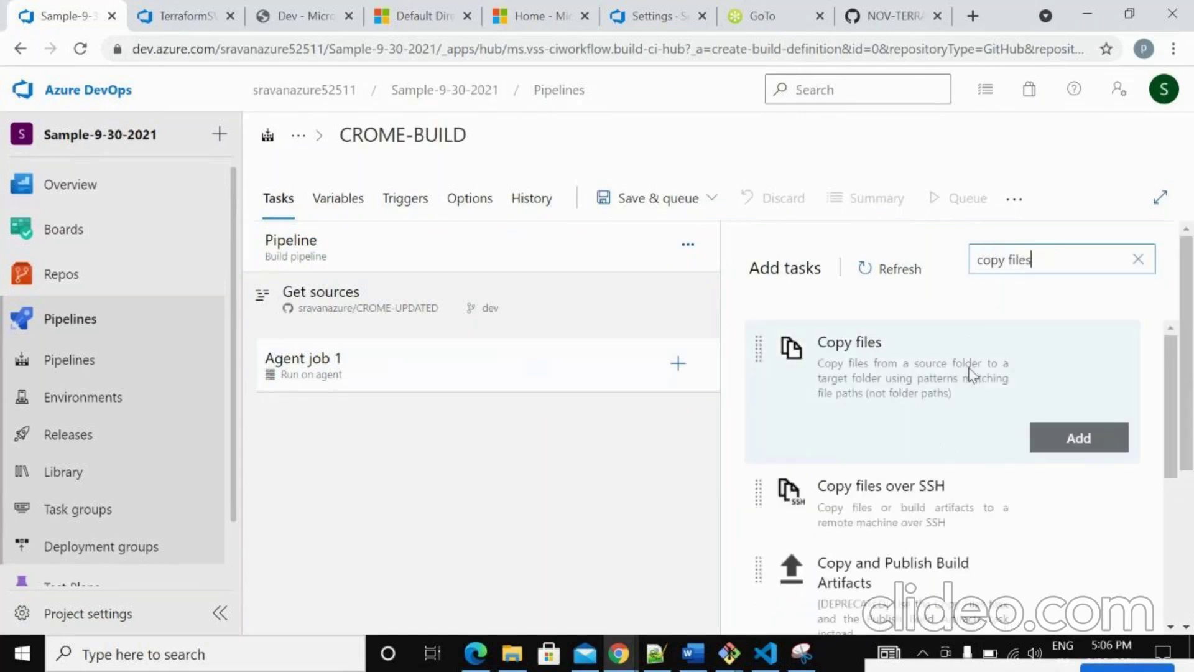
click(1079, 443)
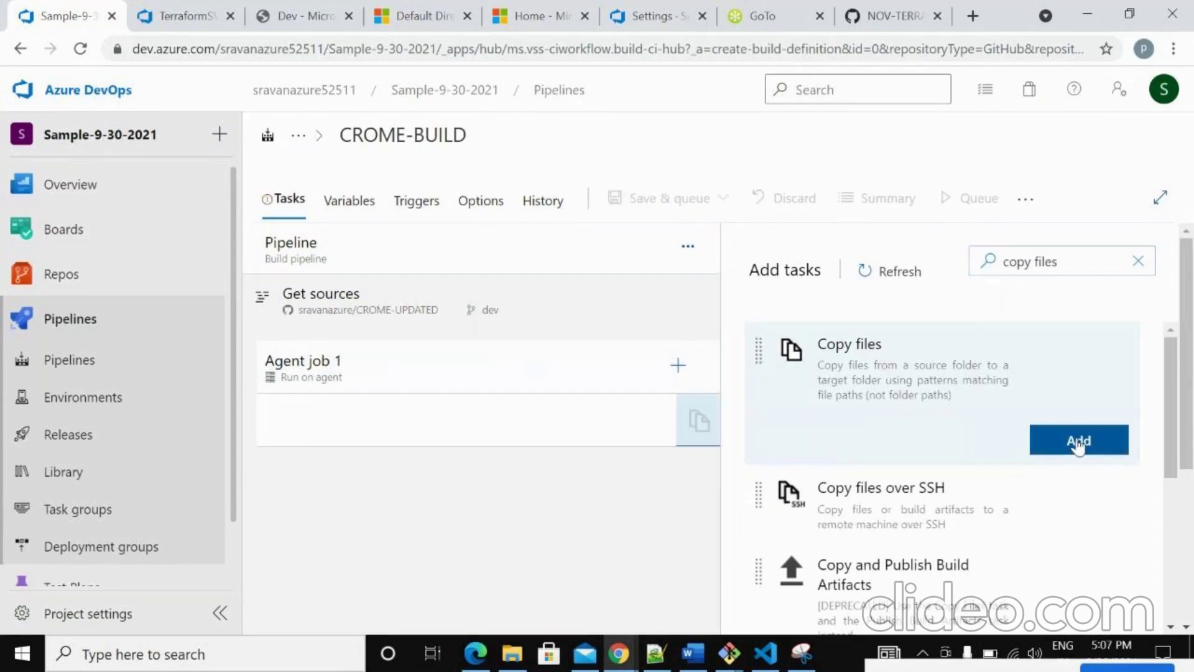
- Search the tasks for "publish build" and add the Publish build artifacts task to Agent job 1
click(1139, 260)
text(p)
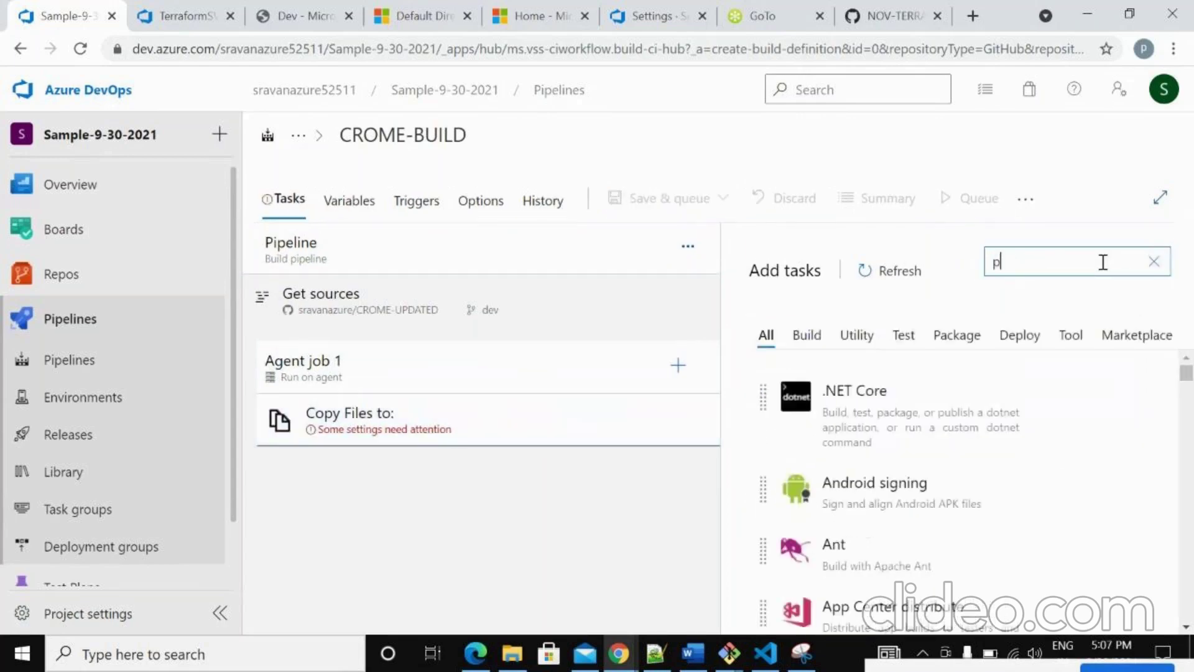
text(ublish build)
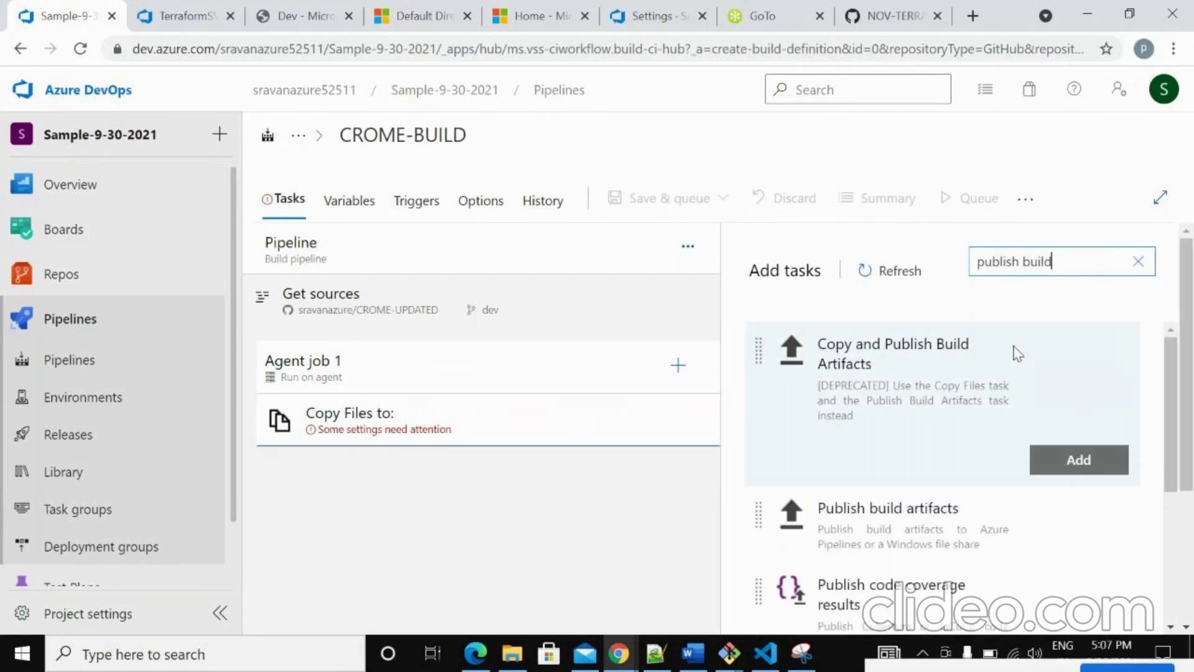
mouse_move(1033, 521)
click(1094, 538)
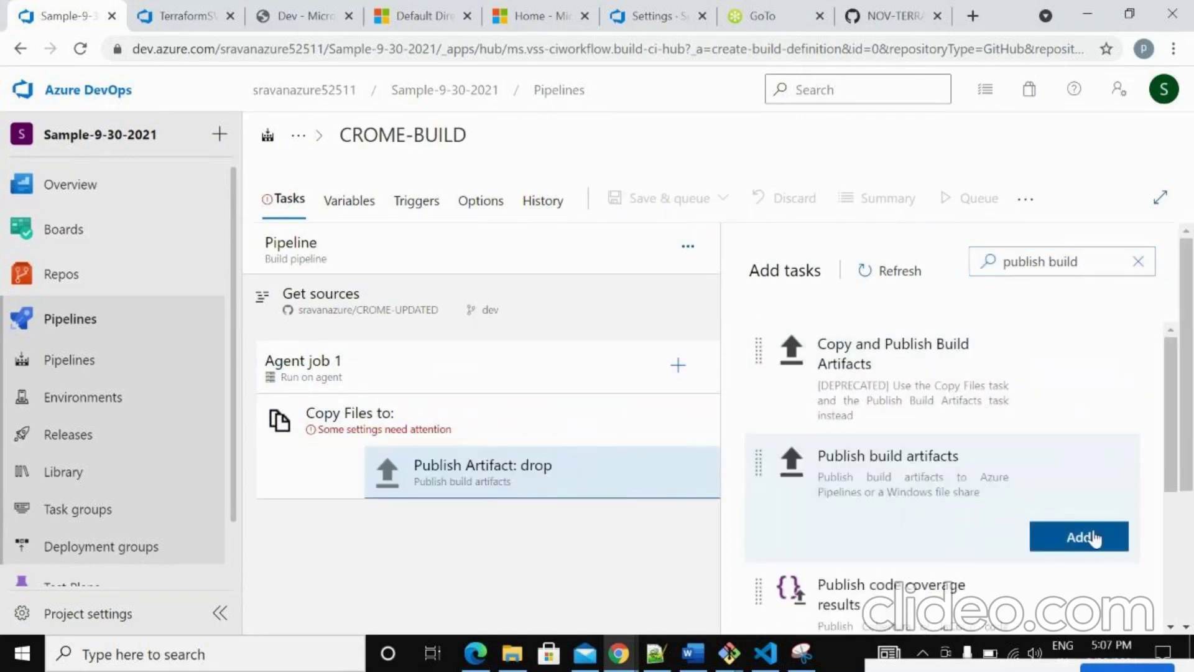
- Set the Copy files task's source folder to Test/Terraform from the CROME-UPDATED repository
click(439, 427)
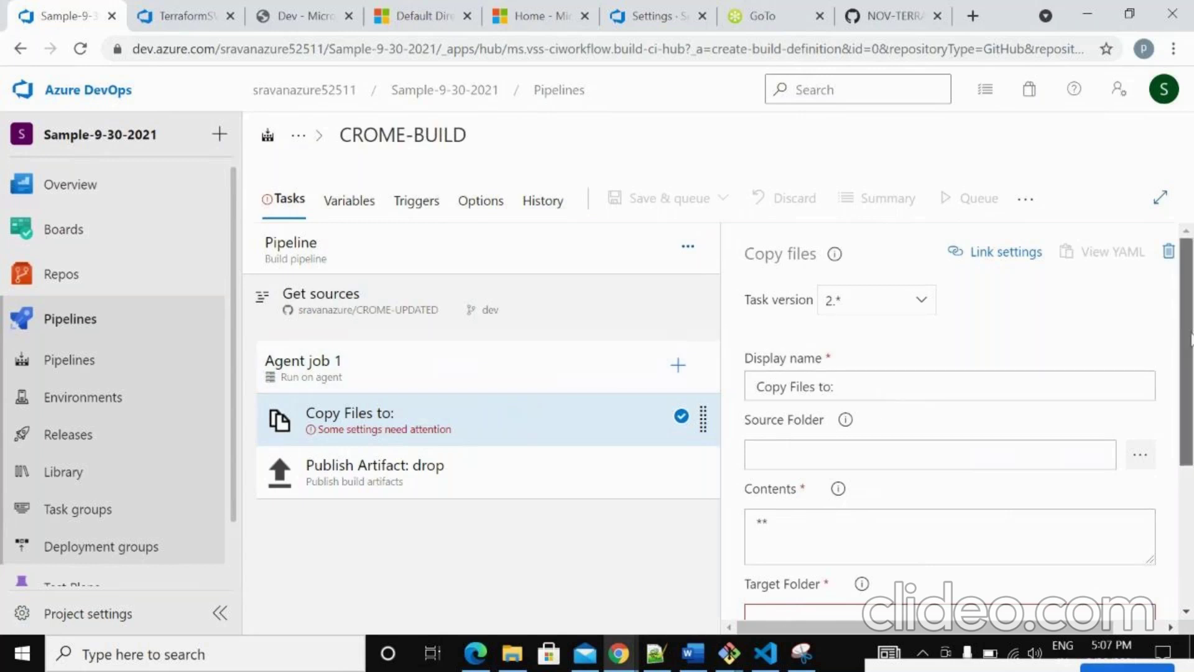
scroll(1191, 336, down, 1)
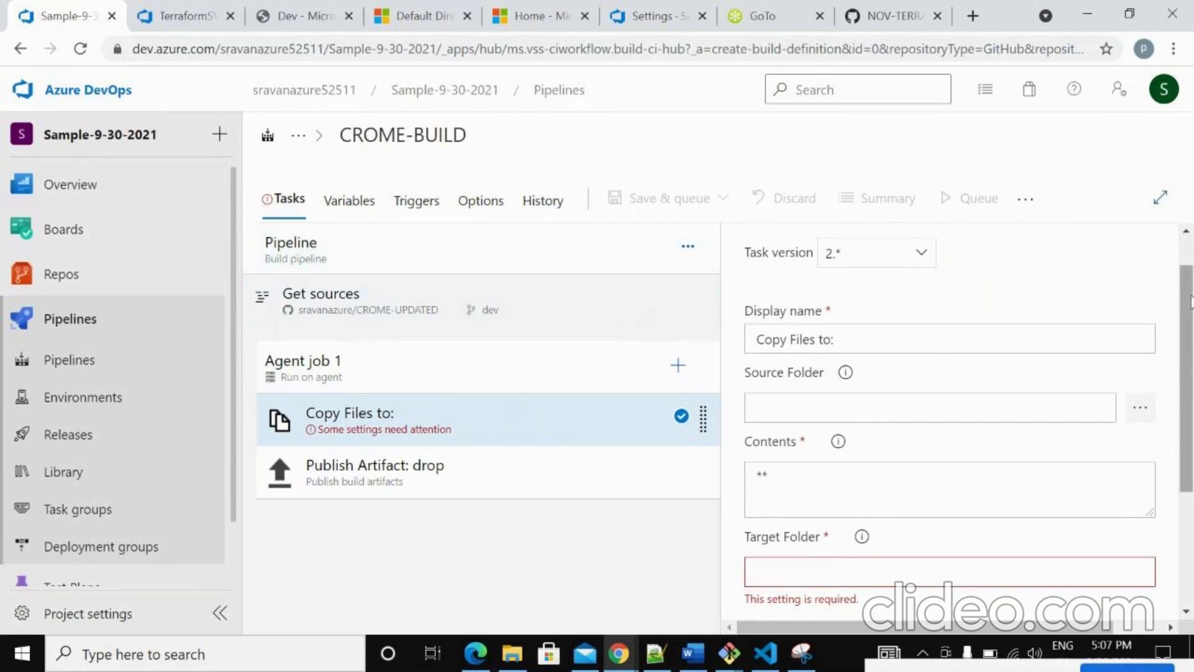
drag(1190, 302, 1188, 343)
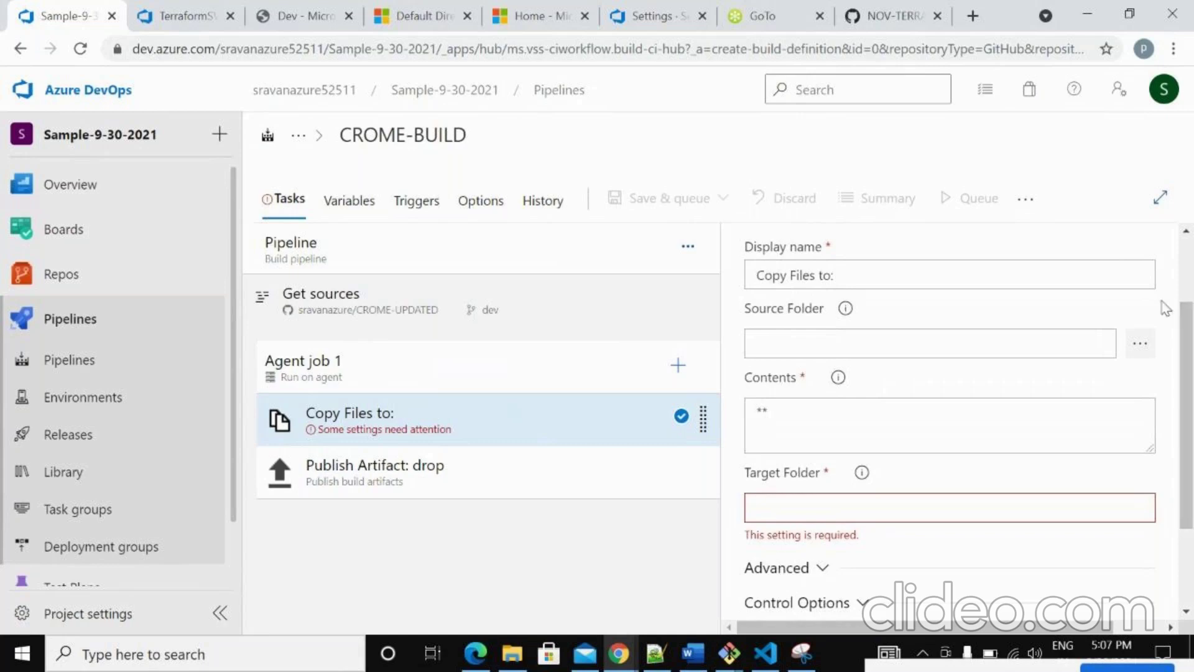
click(1142, 349)
click(446, 226)
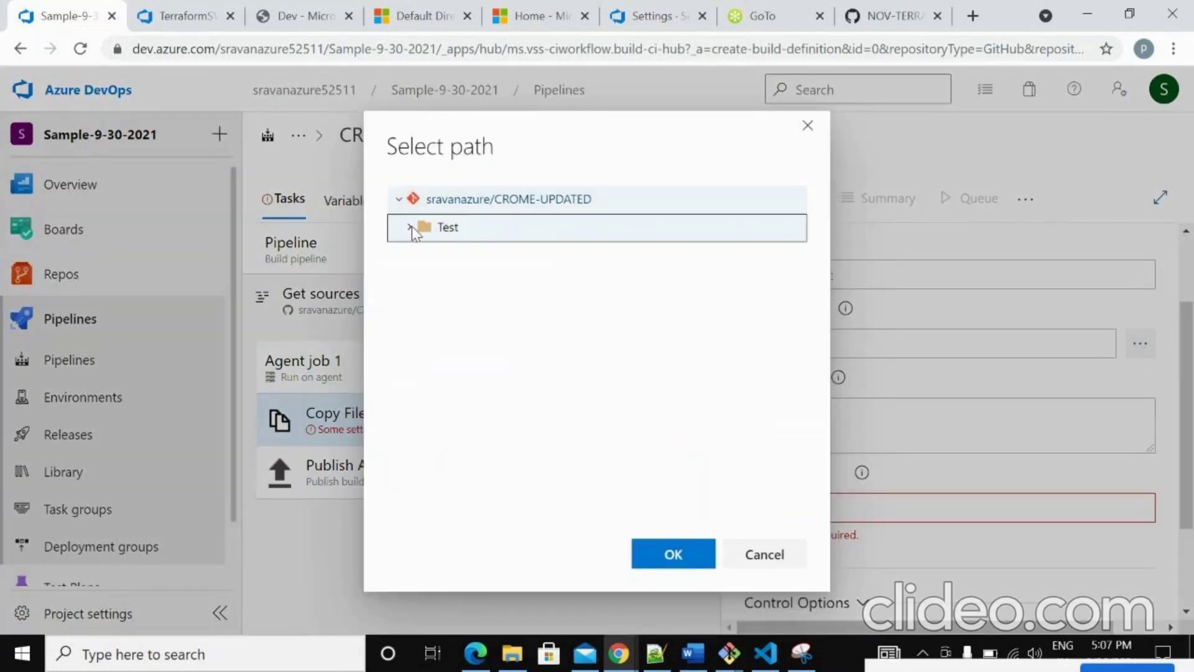
click(411, 226)
click(457, 254)
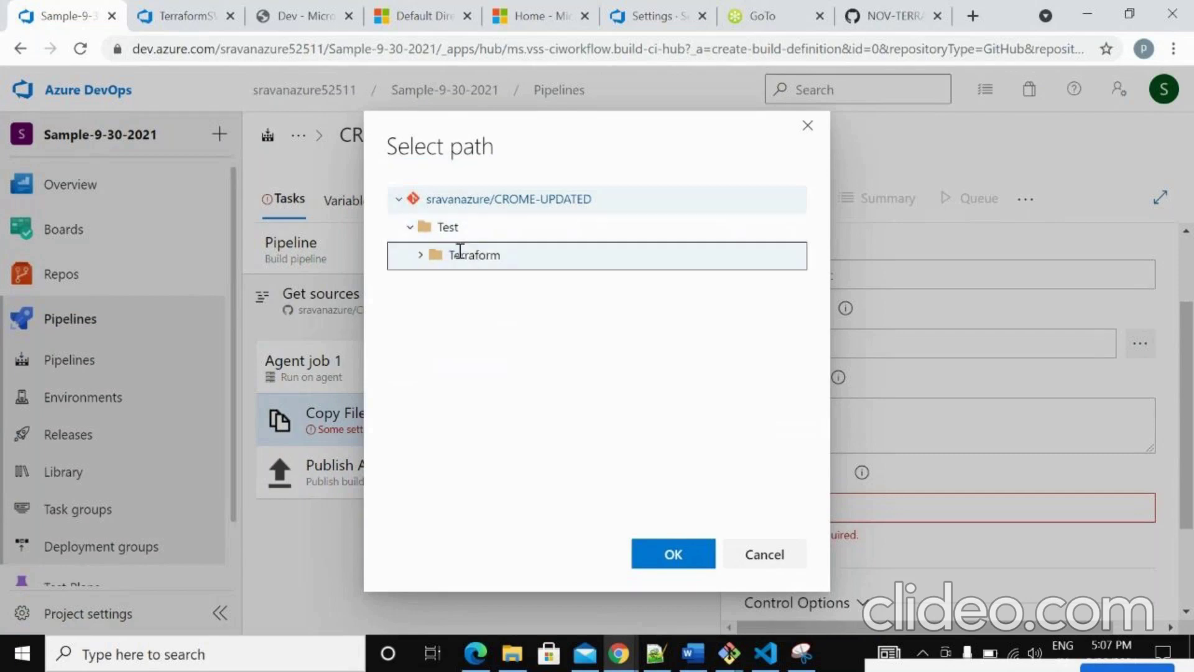
click(421, 255)
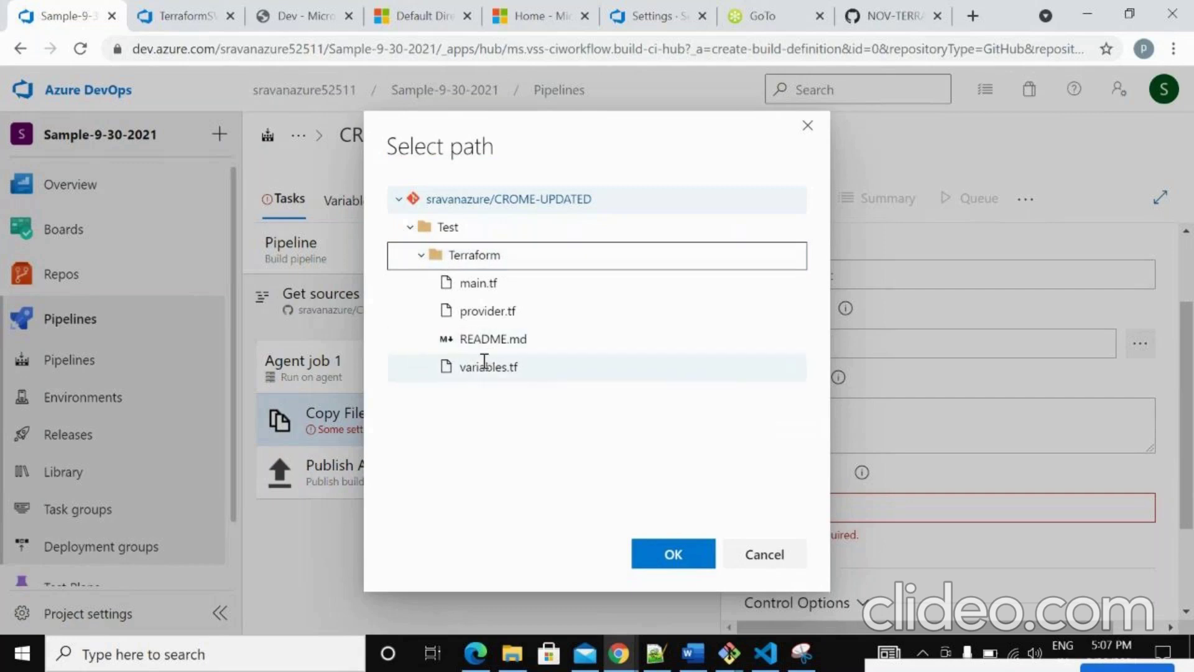
click(672, 554)
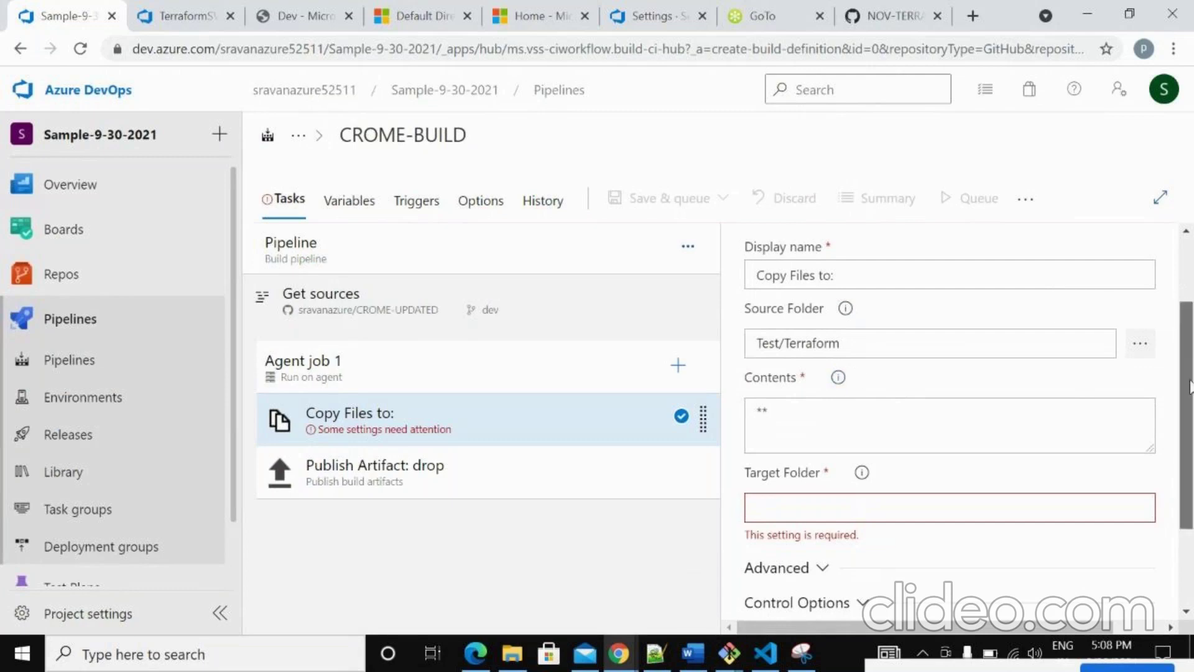
- Set the Copy files task's target folder to $(build.artifactstagingdirectory)/Terraform, copying the variable from the field's help example
scroll(1189, 386, down, 2)
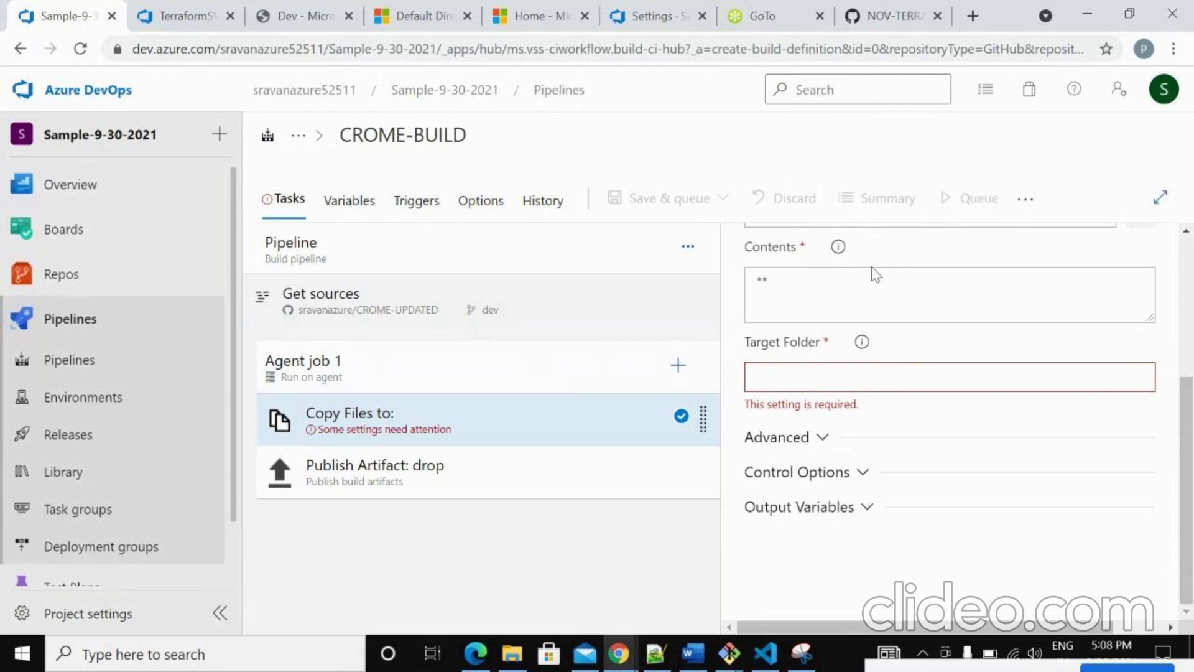
mouse_move(862, 348)
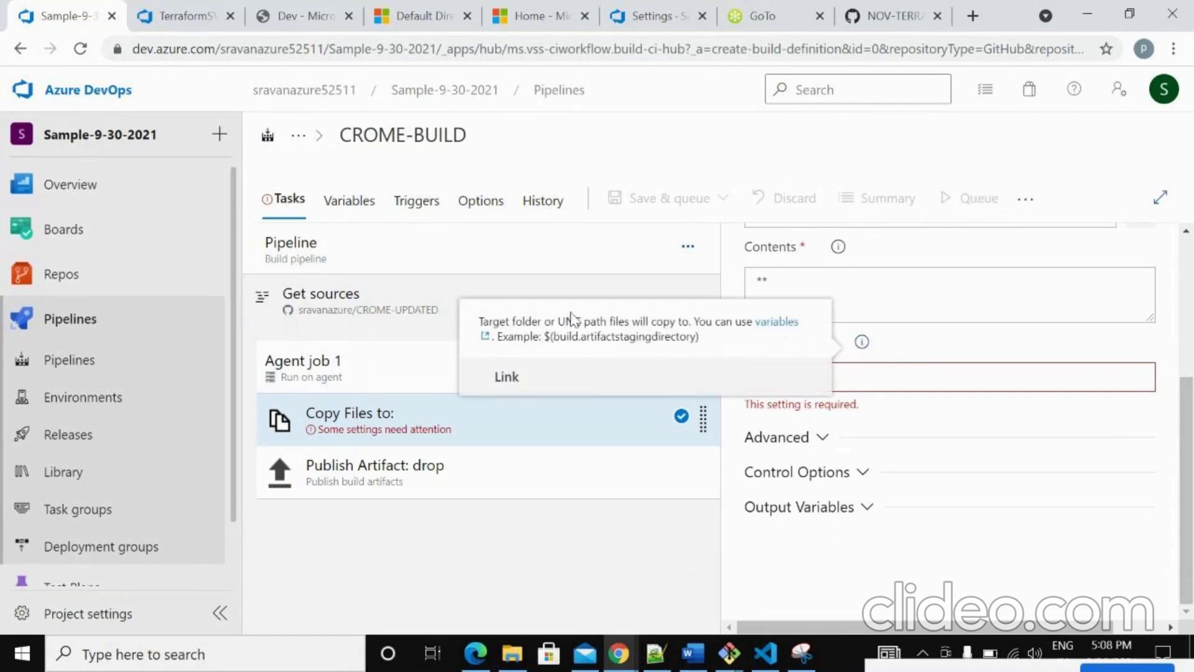
drag(545, 337, 706, 344)
key(ctrl+c)
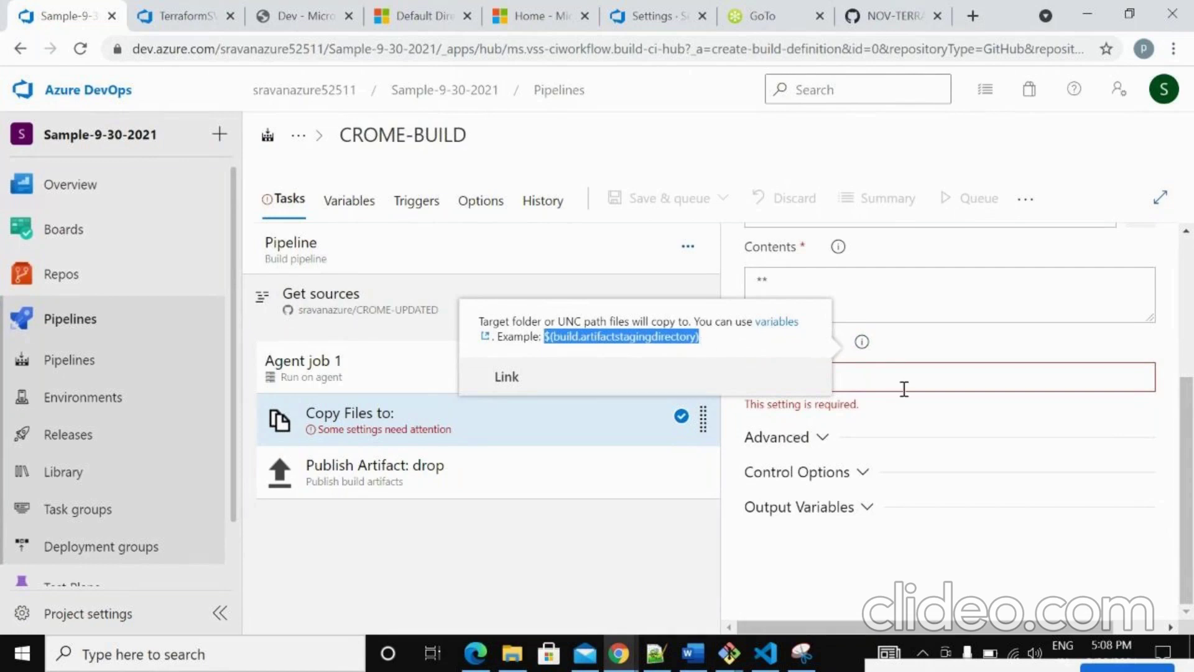
click(902, 385)
key(ctrl+v)
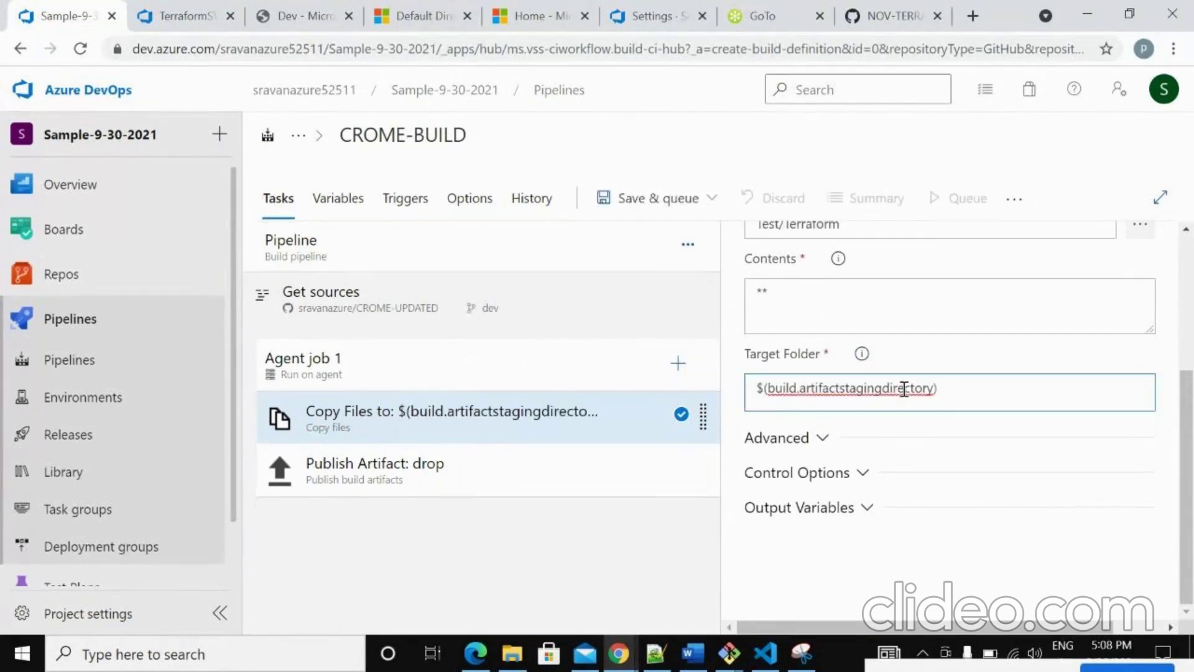
text(/Terraform)
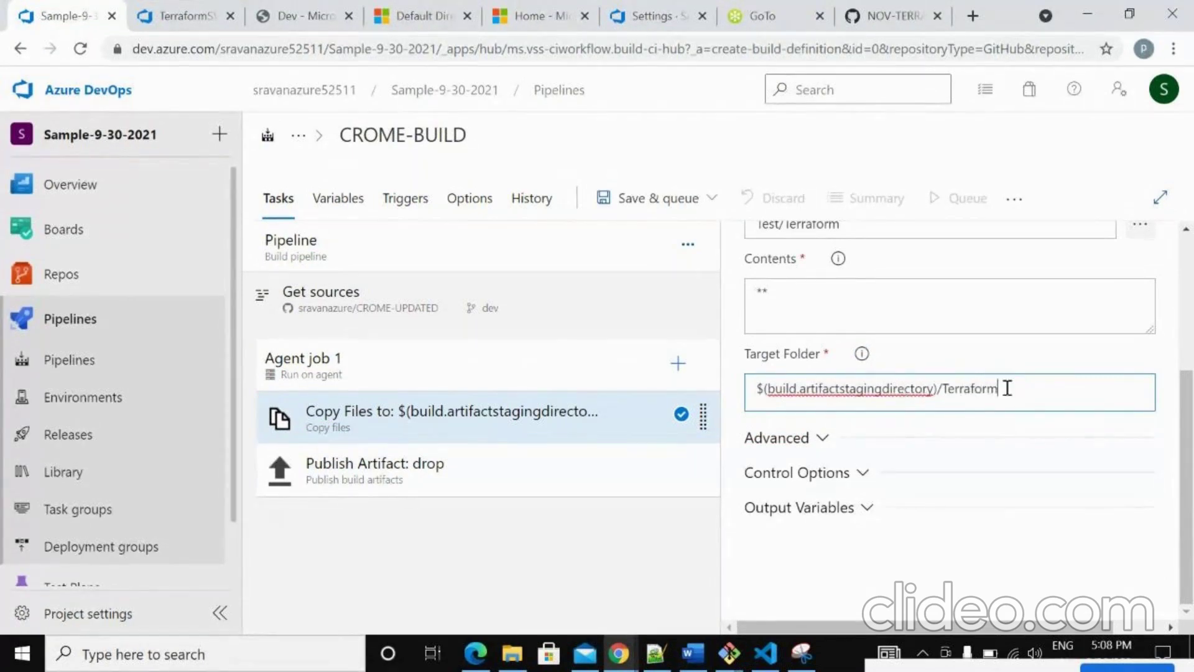
drag(1003, 389, 944, 392)
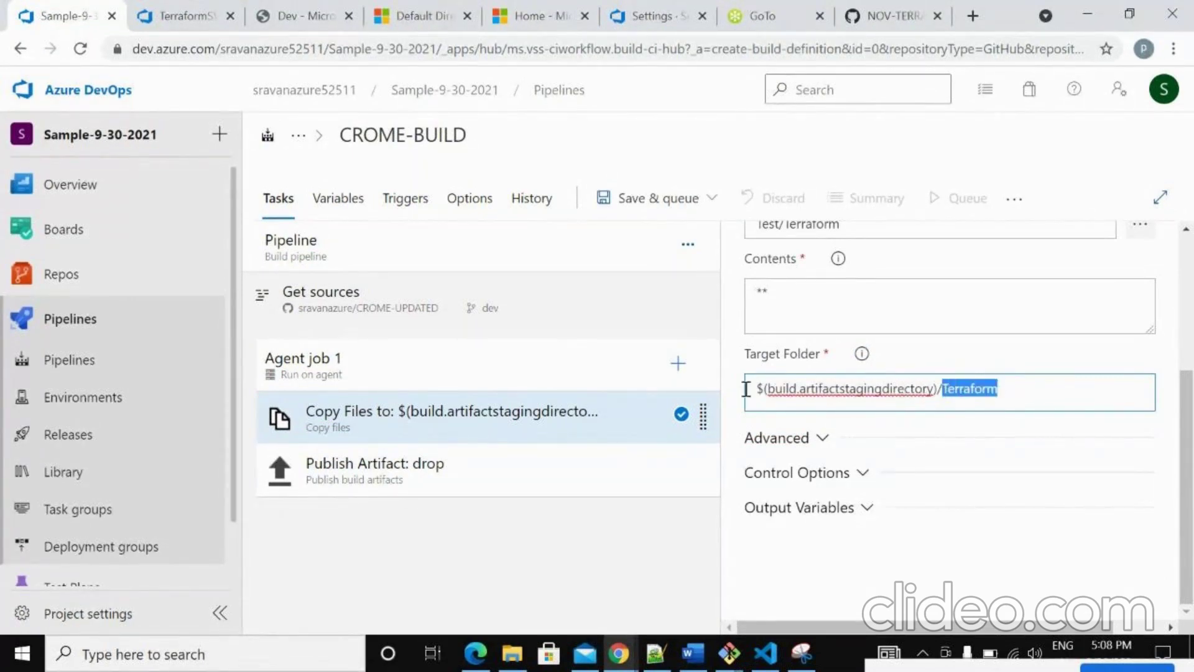
drag(754, 389, 938, 385)
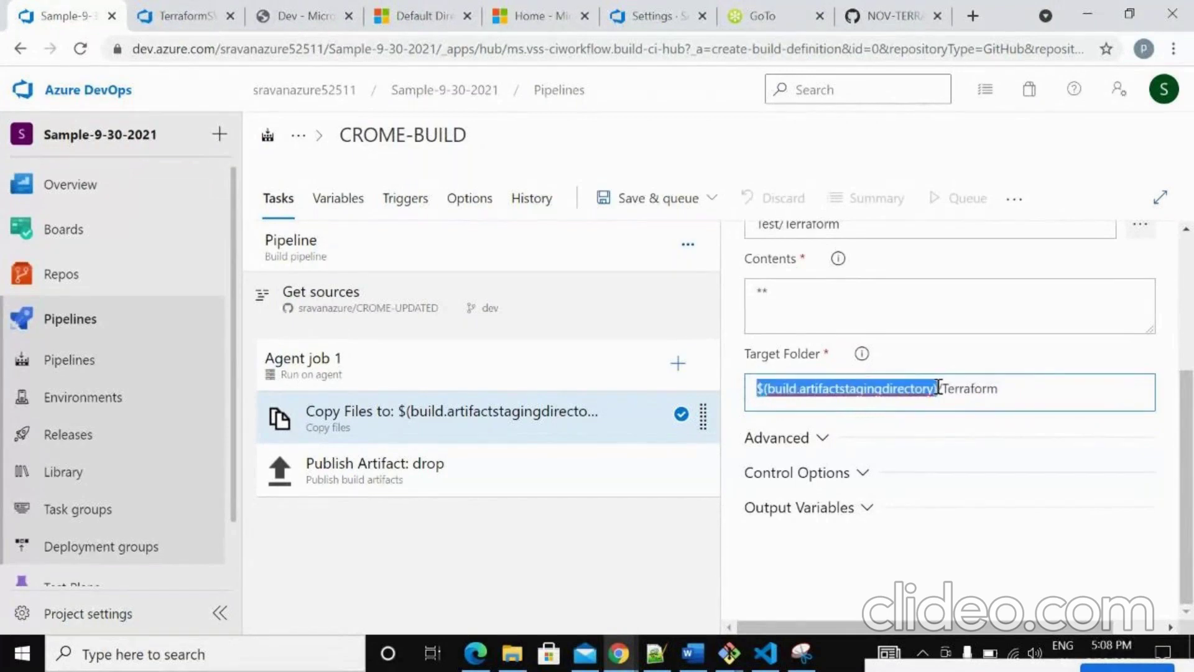
click(998, 389)
double_click(991, 390)
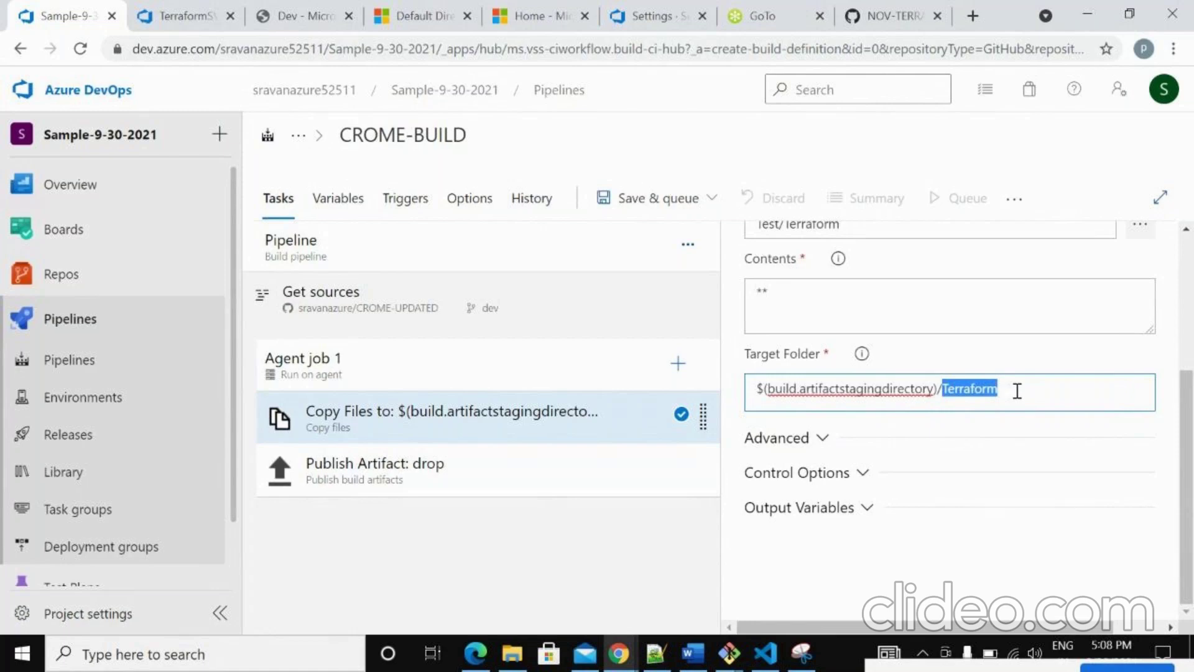
click(1017, 391)
double_click(987, 390)
click(1032, 391)
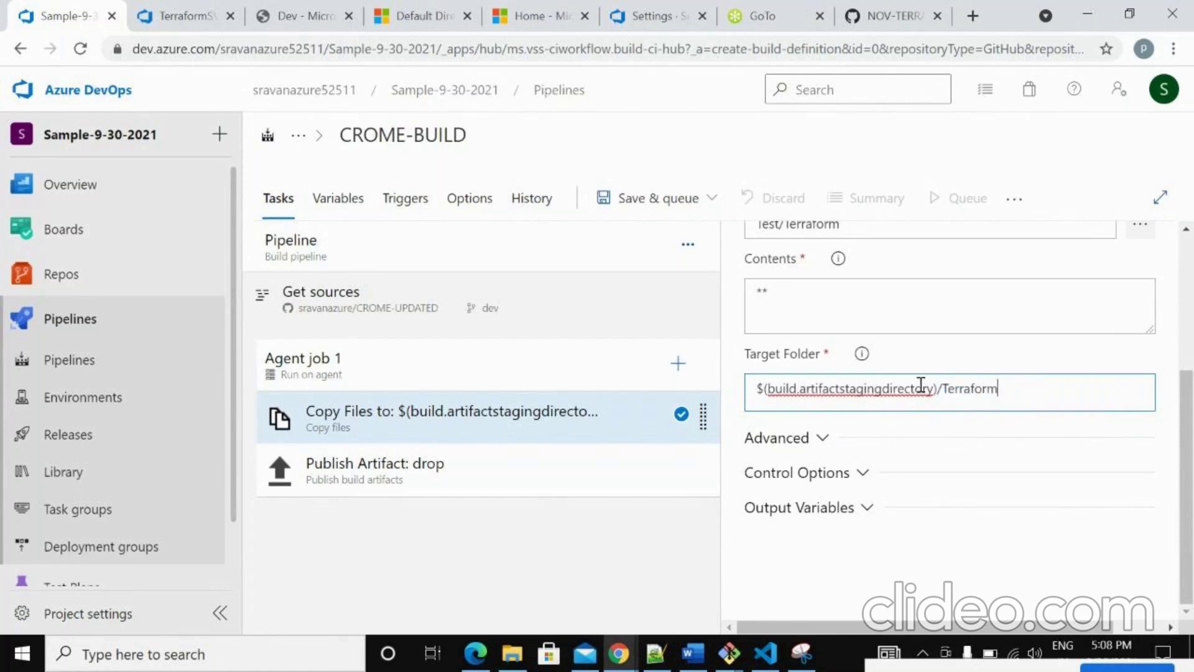
- Review the Publish build artifacts task's path to publish, artifact name and publish location, and check the save options
click(481, 471)
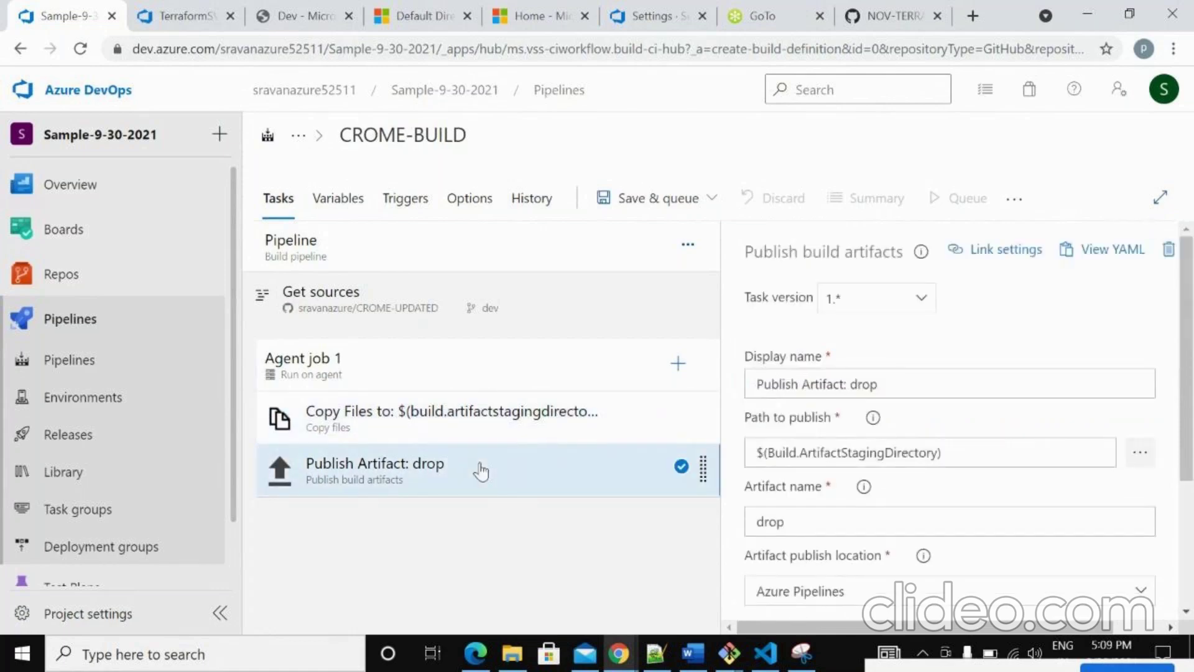
scroll(1187, 386, down, 1)
scroll(958, 436, down, 1)
click(953, 350)
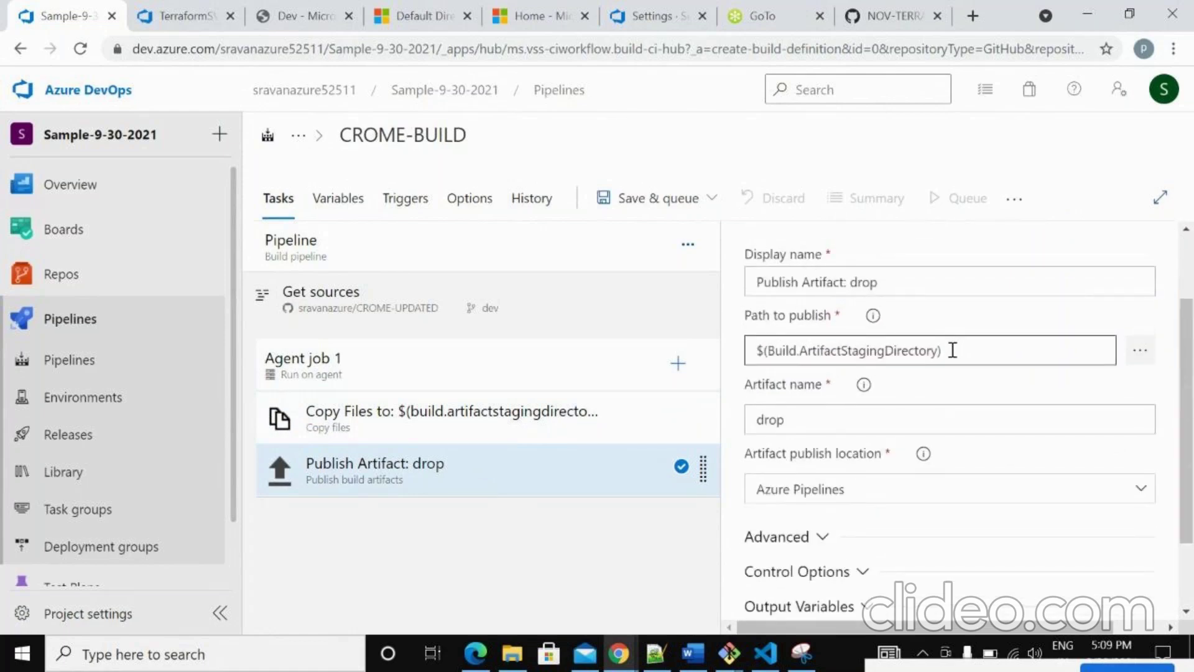
drag(953, 350, 745, 353)
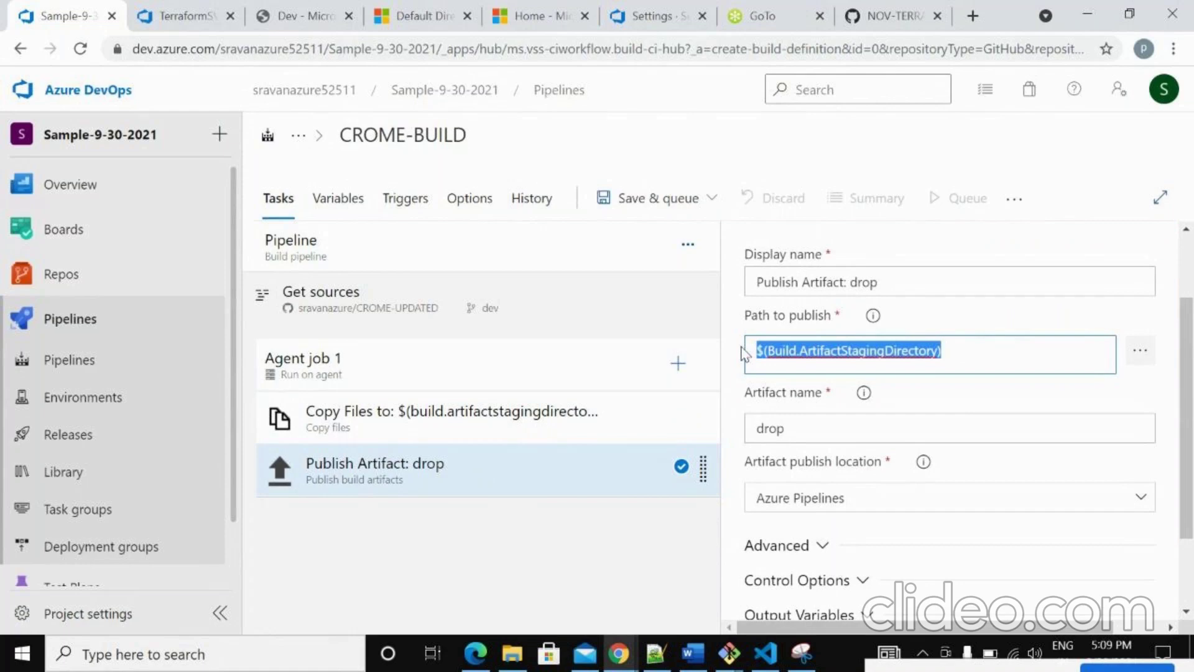
drag(1189, 355, 1189, 392)
double_click(771, 371)
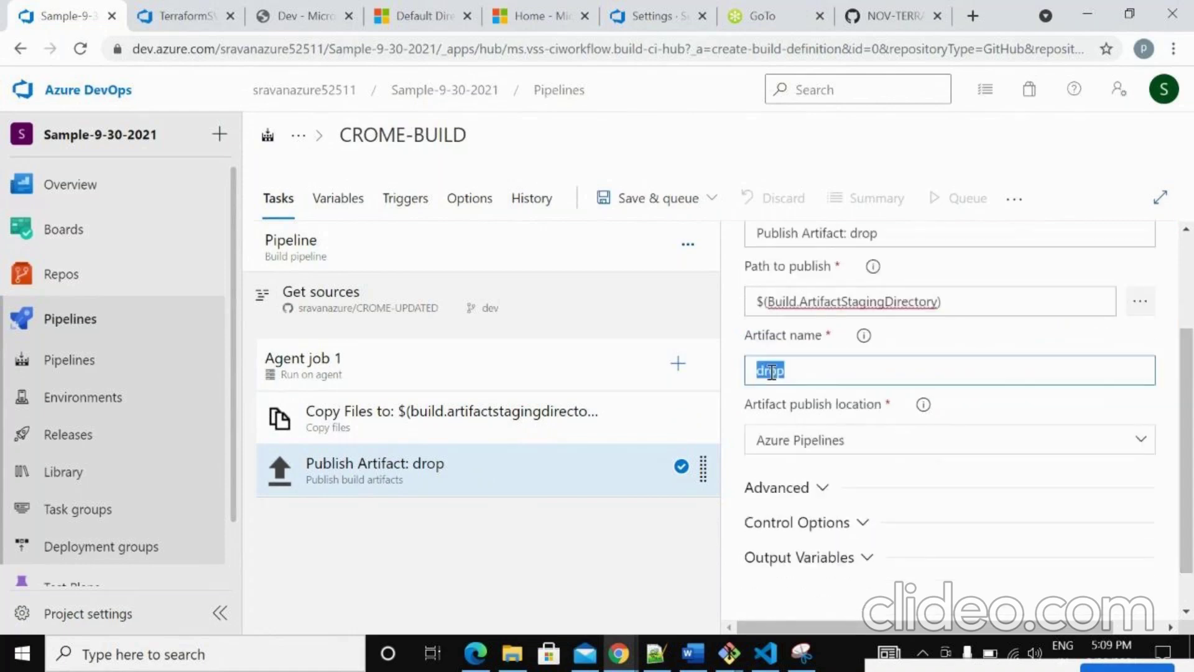
click(821, 371)
click(1189, 398)
drag(1189, 398, 1190, 305)
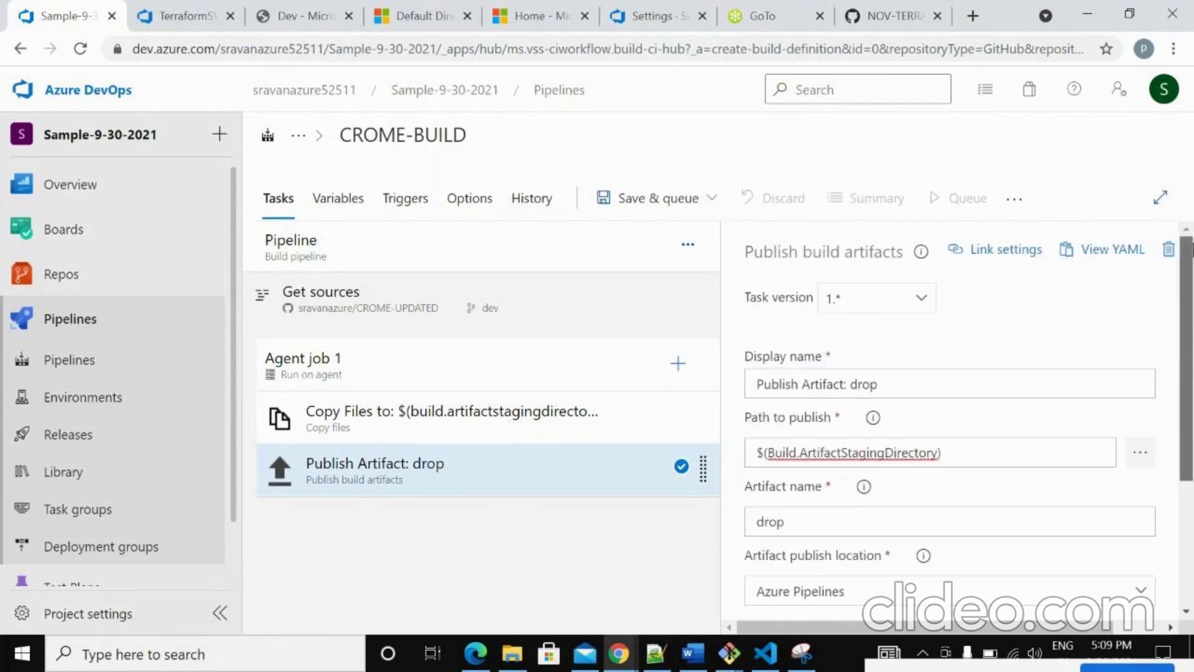
click(640, 206)
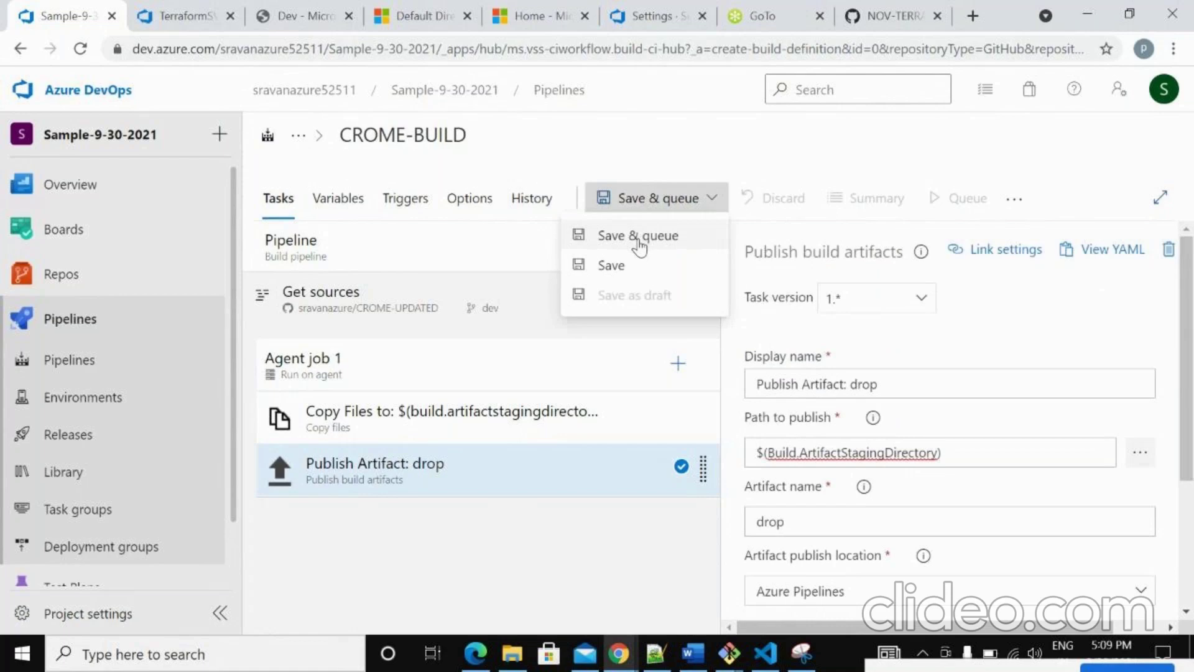
- Capture the pipeline page showing the Copy files task settings with Snipping Tool
click(475, 431)
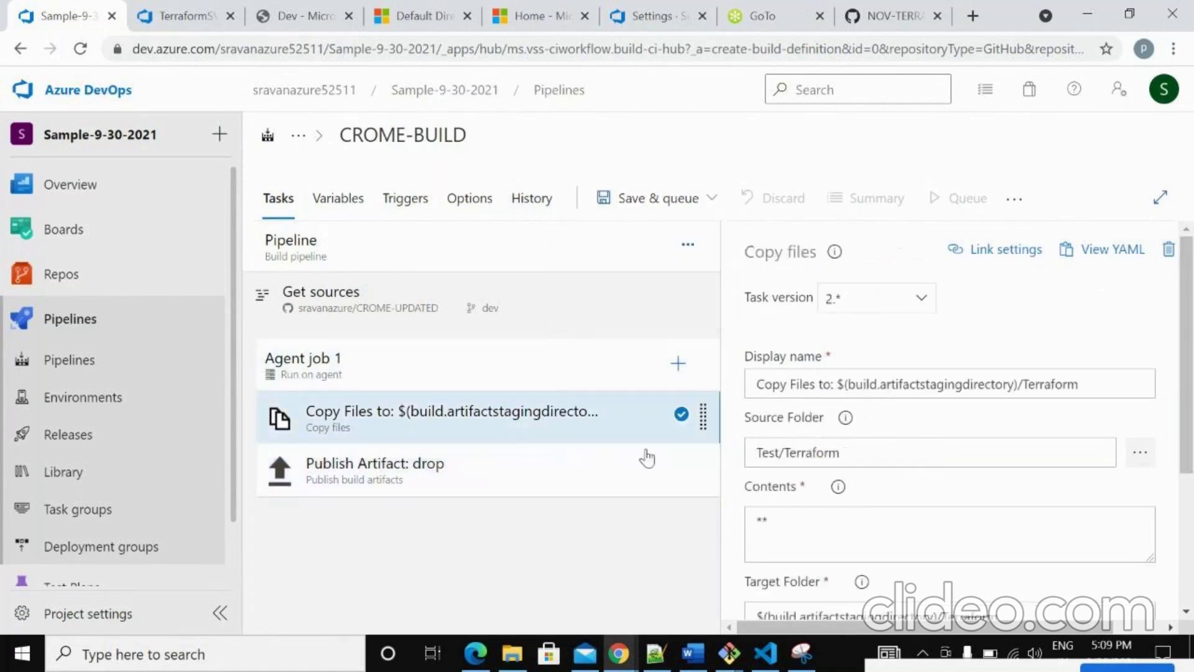
drag(1192, 280, 1191, 313)
click(802, 653)
click(34, 62)
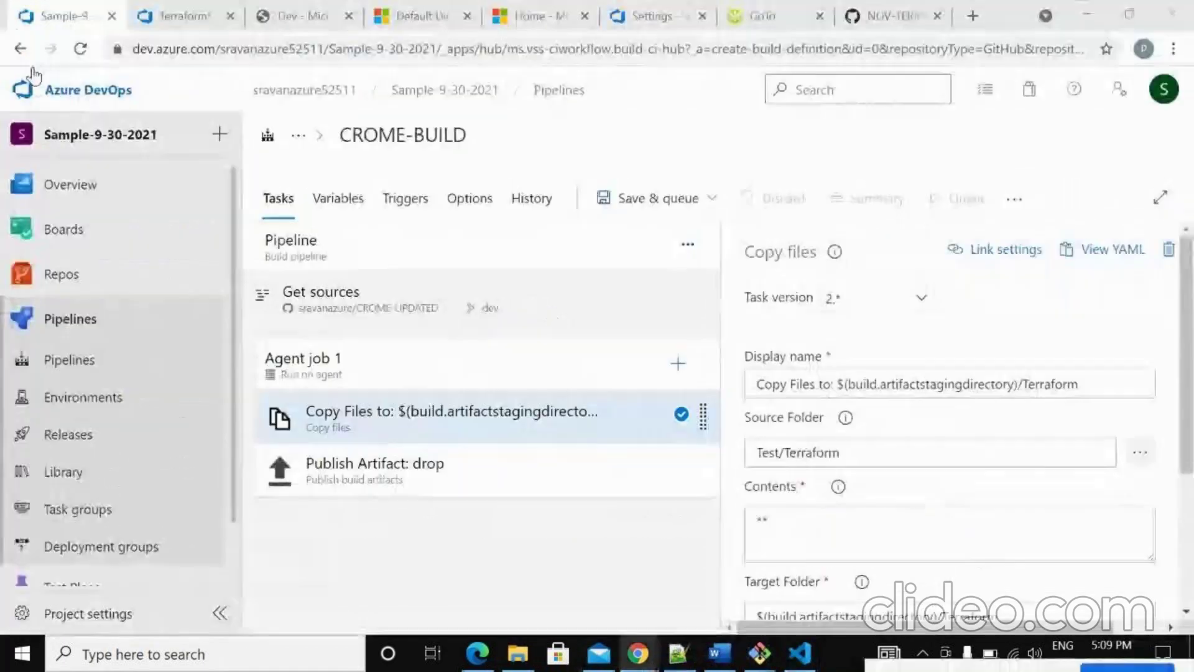
drag(1, 71, 1184, 620)
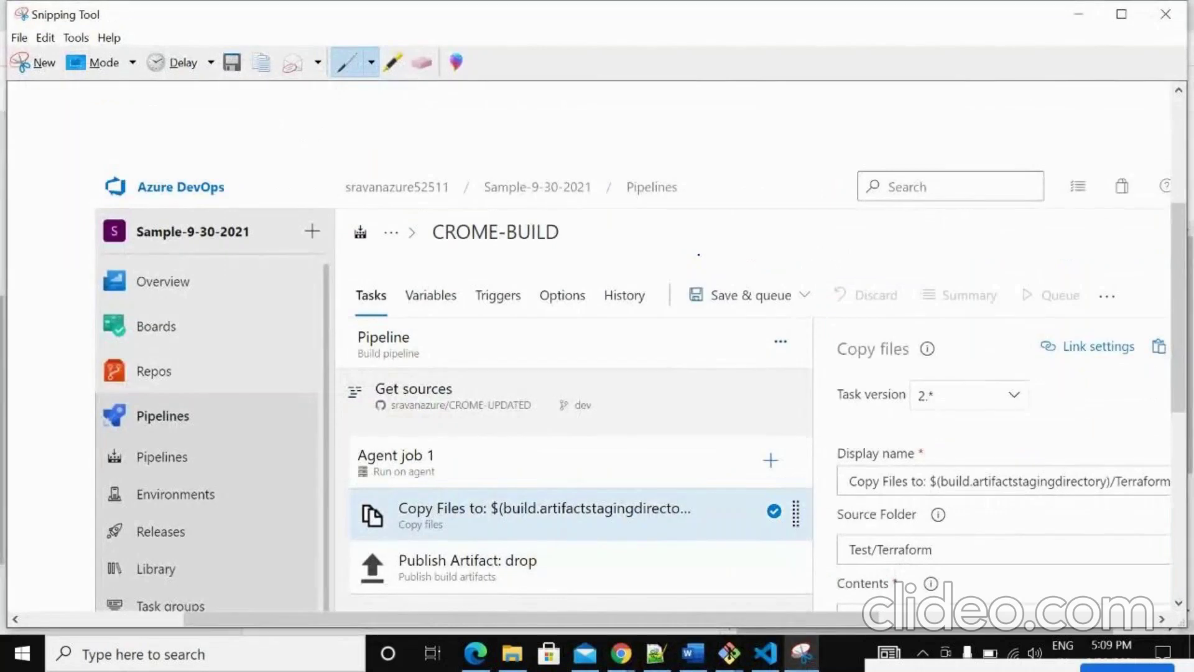
right_click(700, 257)
key(Escape)
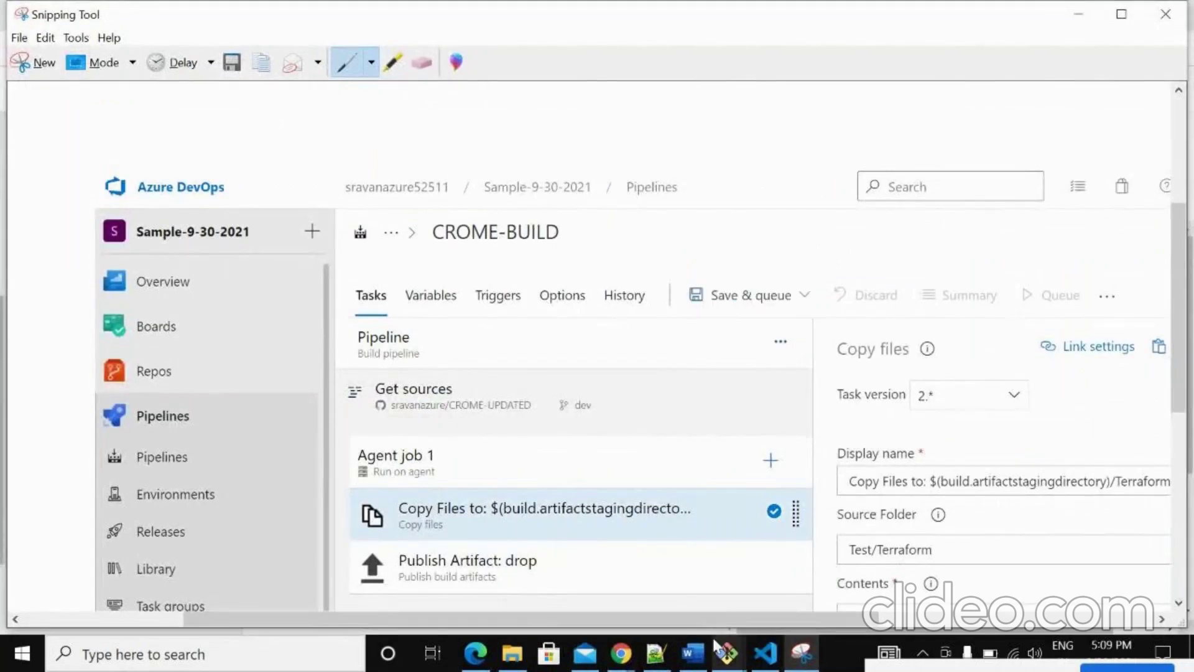
- Switch to the Terraform Project document in Word and paste the Copy files snip below the repository selection screenshot
click(707, 658)
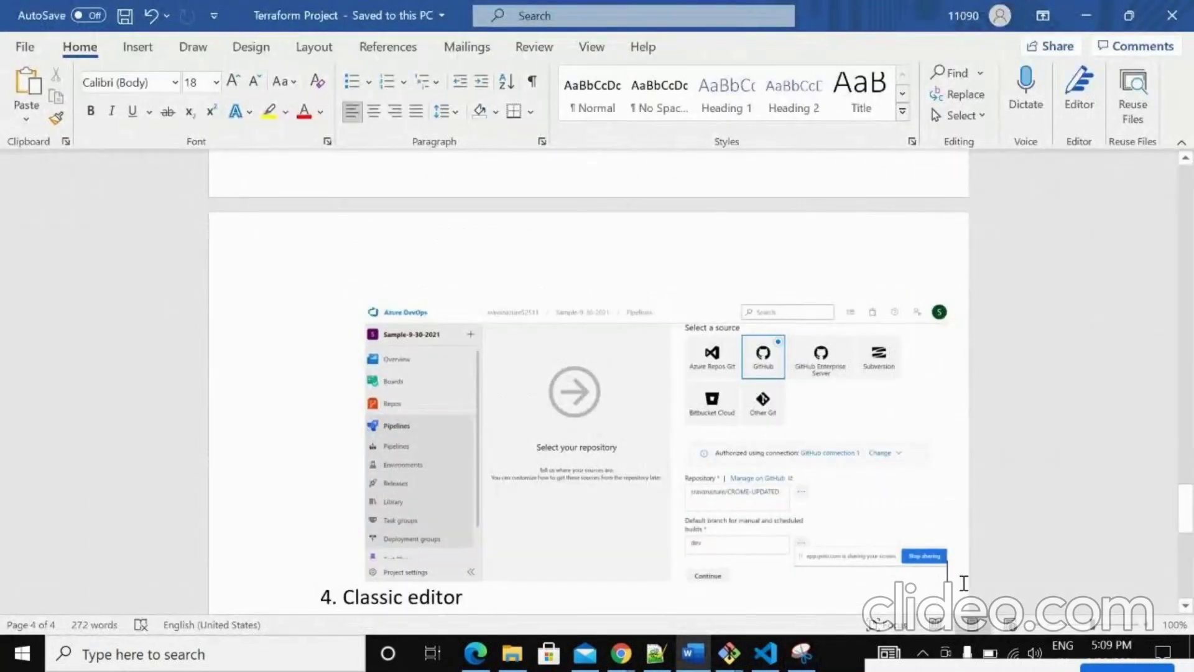
key(ctrl+v)
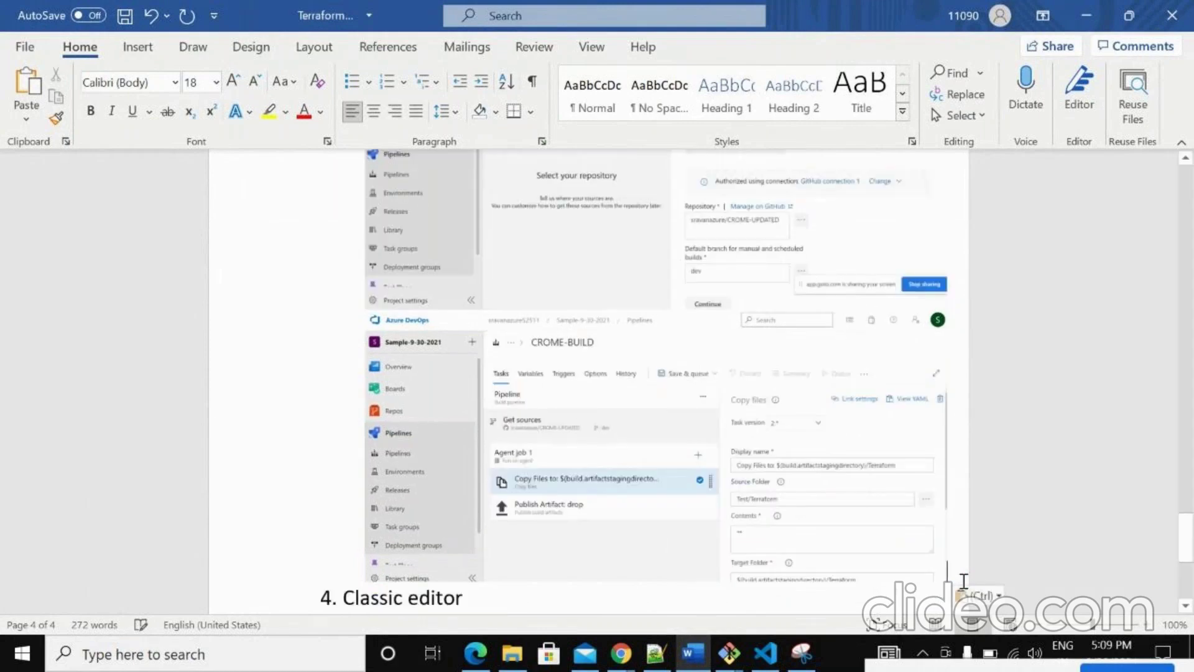
key(alt+Tab)
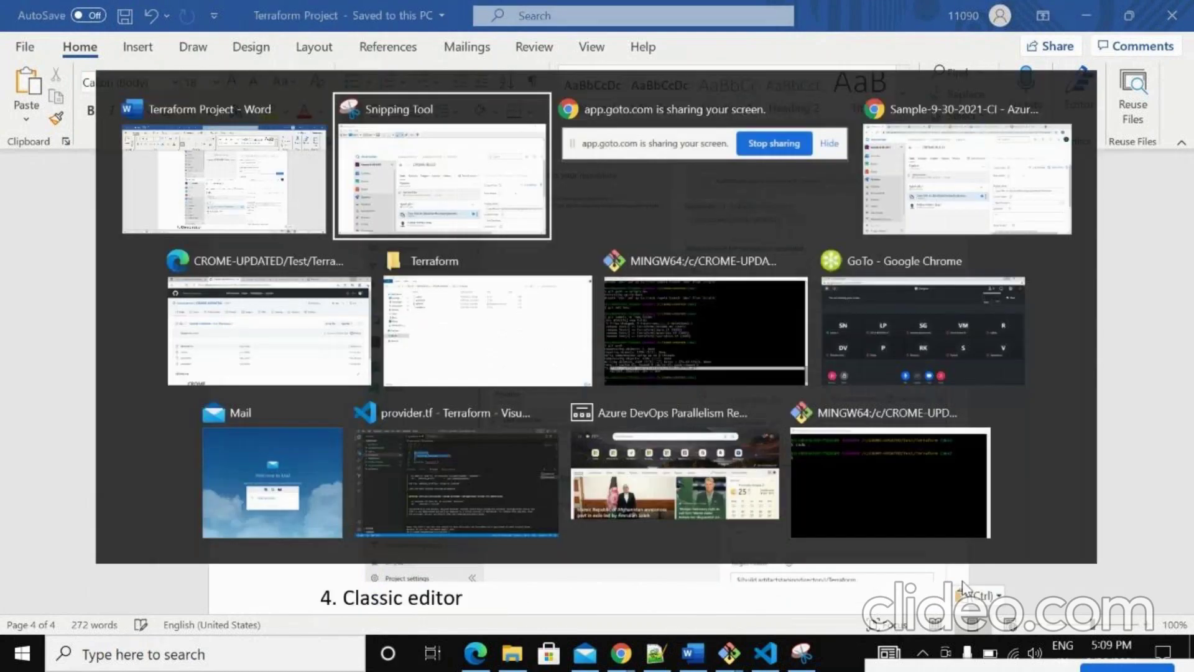
key(Tab)
key(Tab)
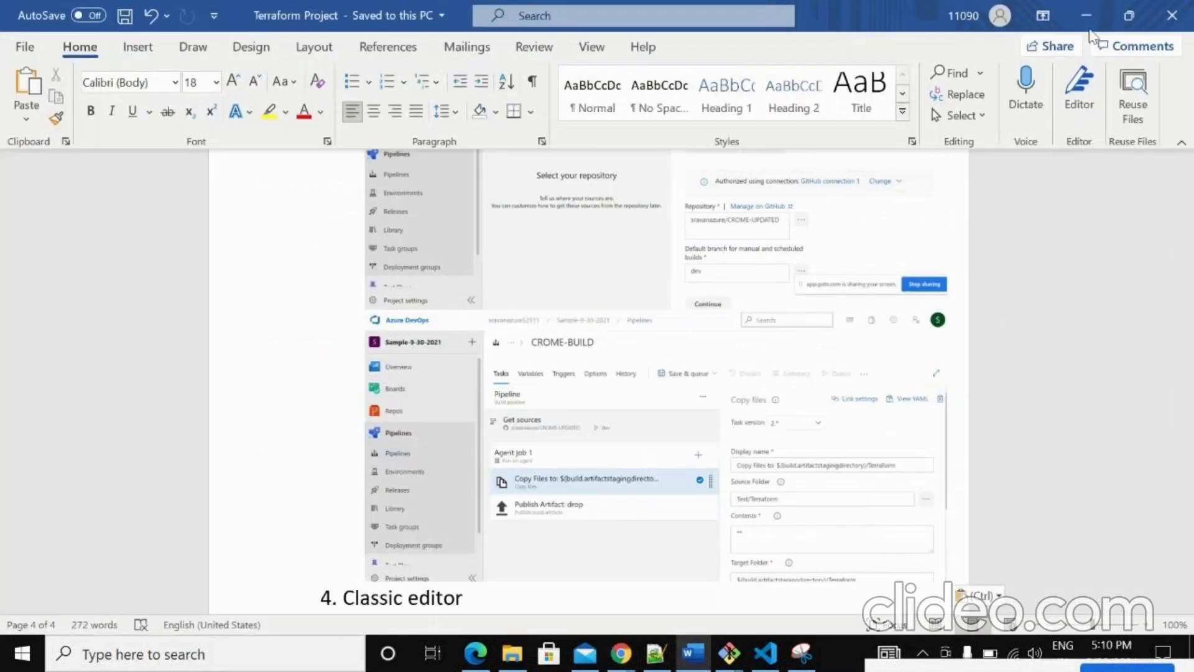
- Return to Azure DevOps, display the Publish Artifact: drop task's settings, and capture and copy the page with Snipping Tool
click(1091, 12)
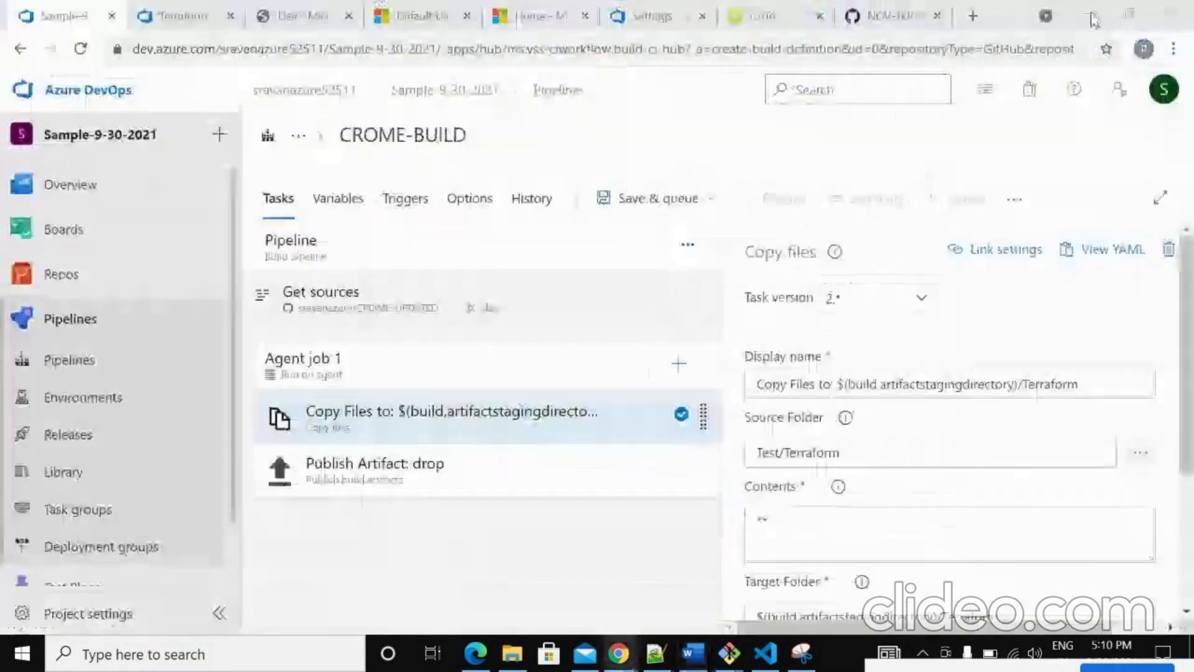
click(522, 459)
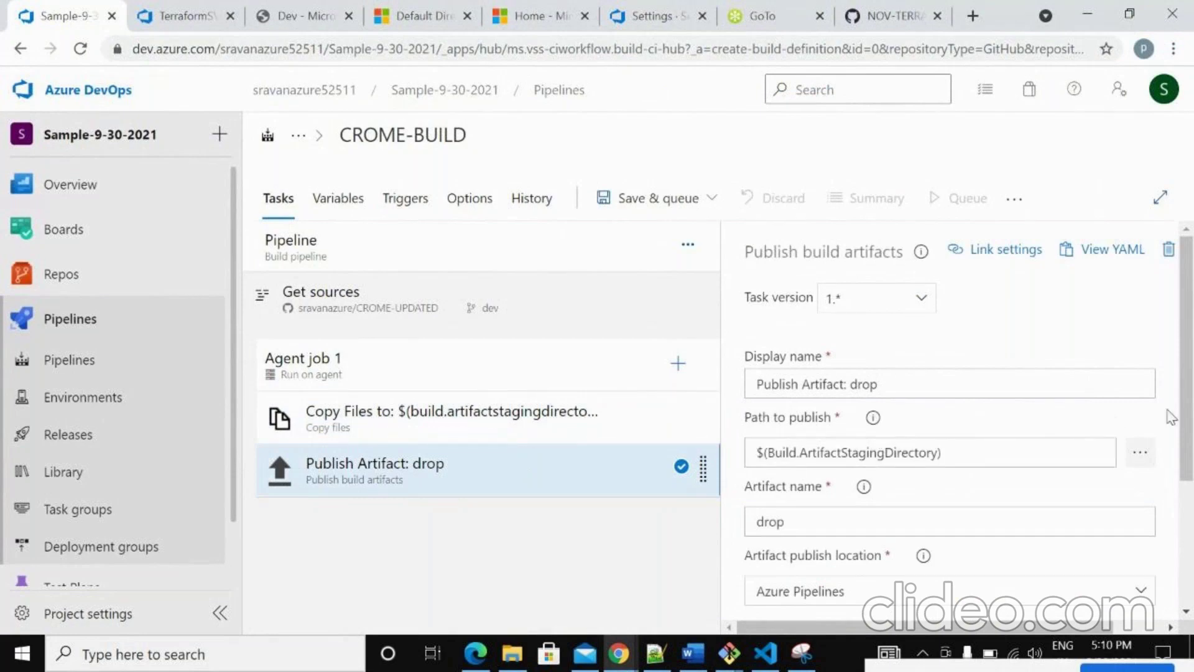
scroll(1189, 436, down, 1)
scroll(1189, 435, down, 2)
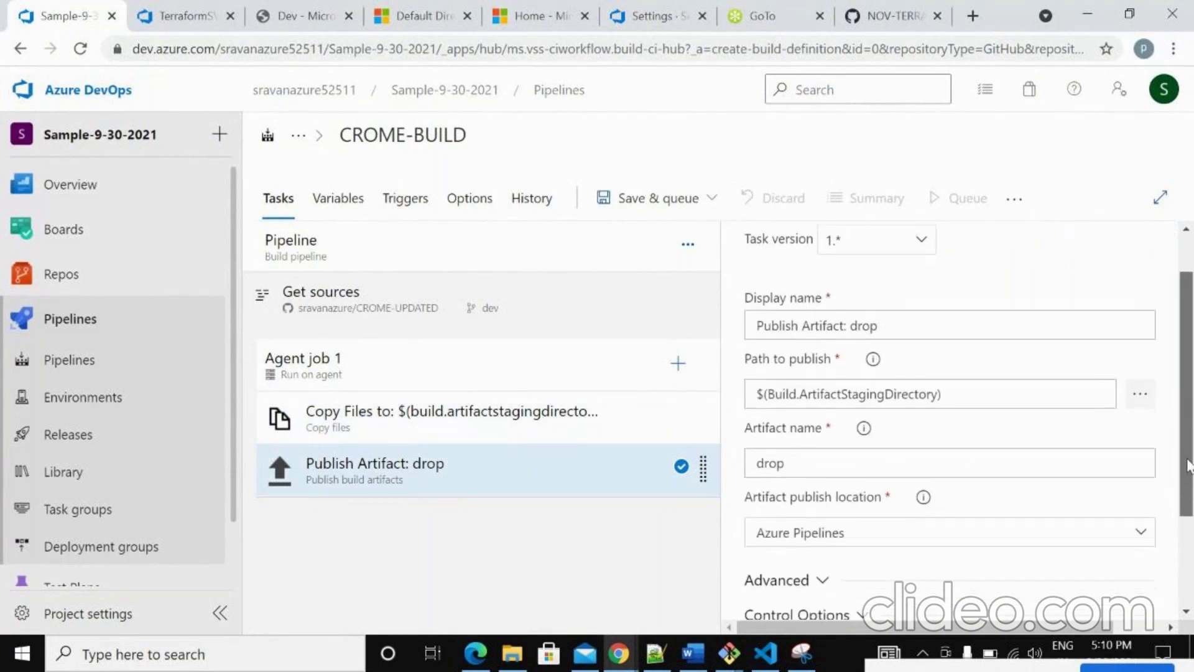
click(801, 656)
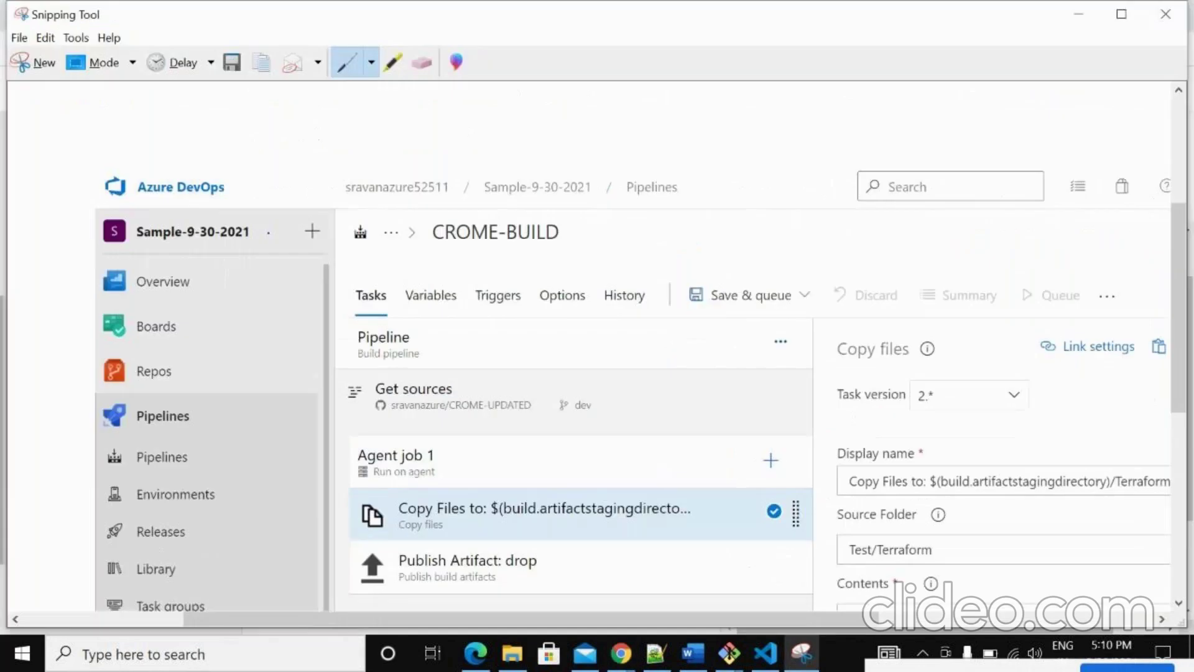
click(22, 62)
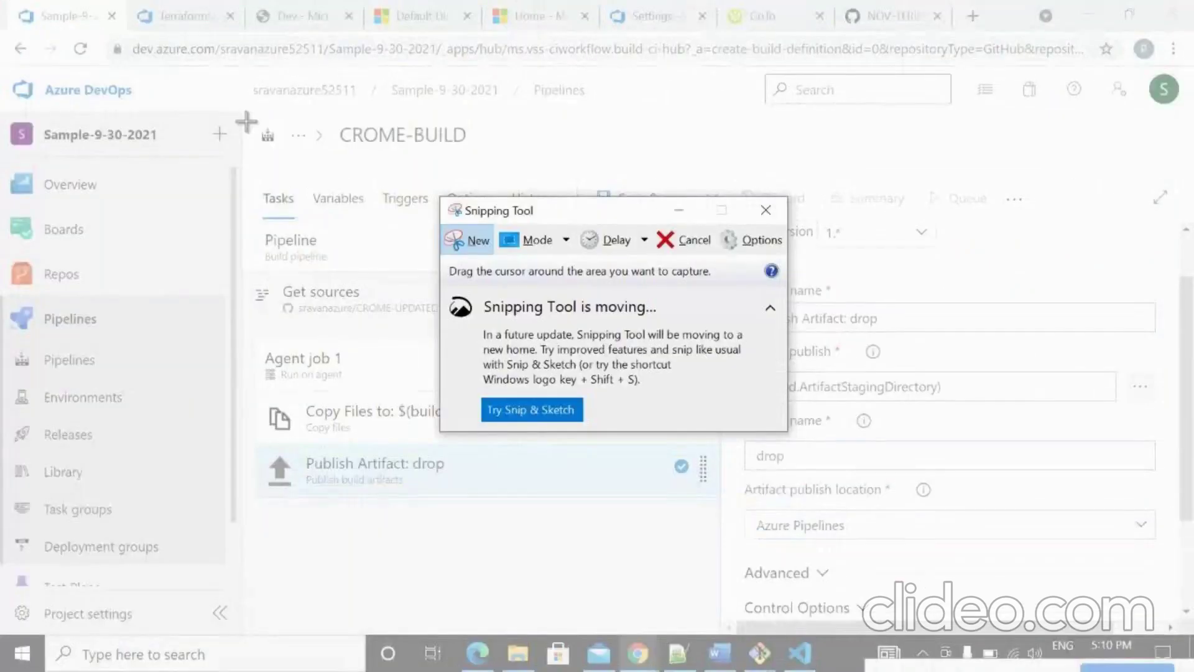
key(Escape)
click(474, 242)
drag(3, 57, 1178, 613)
right_click(721, 238)
click(758, 268)
- Switch to the Terraform Project document in Word and paste the Publish Artifact snip below the Copy files screenshot
key(alt+Tab)
key(alt+Tab)
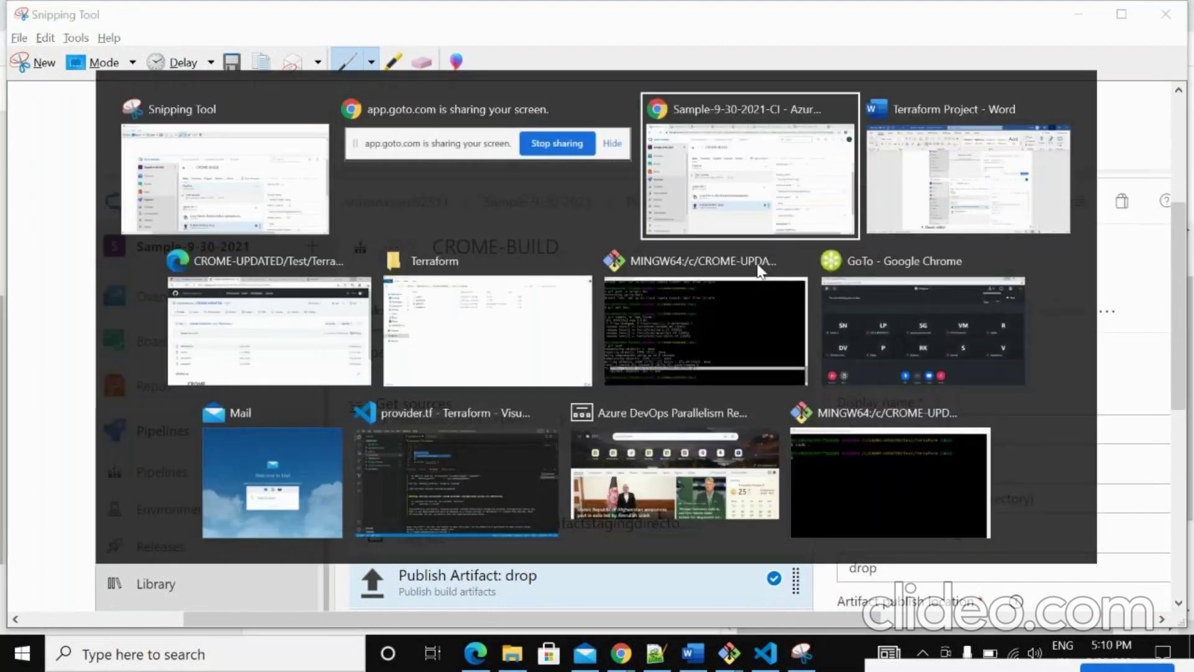
click(691, 655)
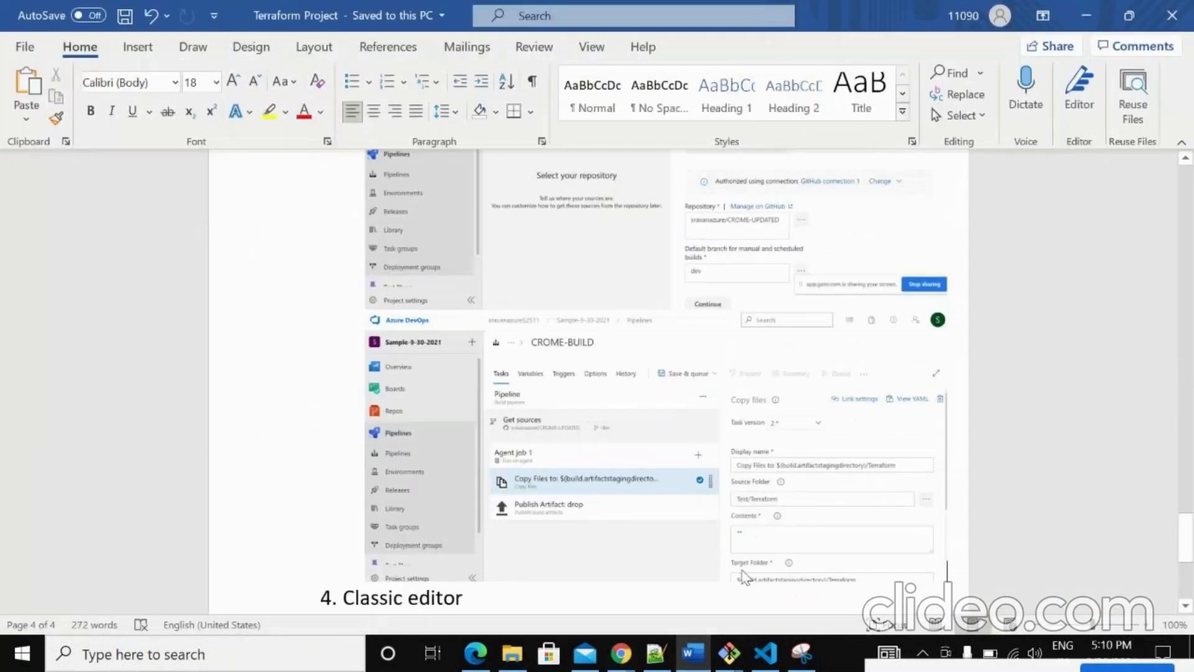
key(ctrl+v)
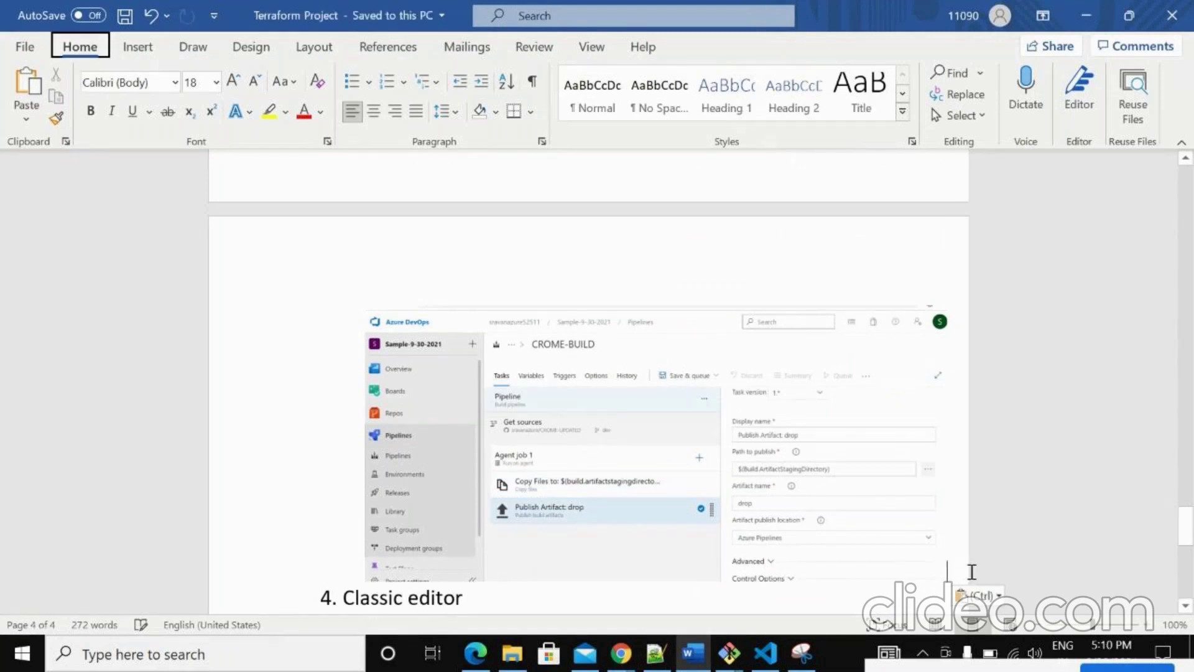
- Back in Azure DevOps, save and run the CROME-BUILD pipeline with the save comment "This is for to build the terraform code"
key(alt+Tab)
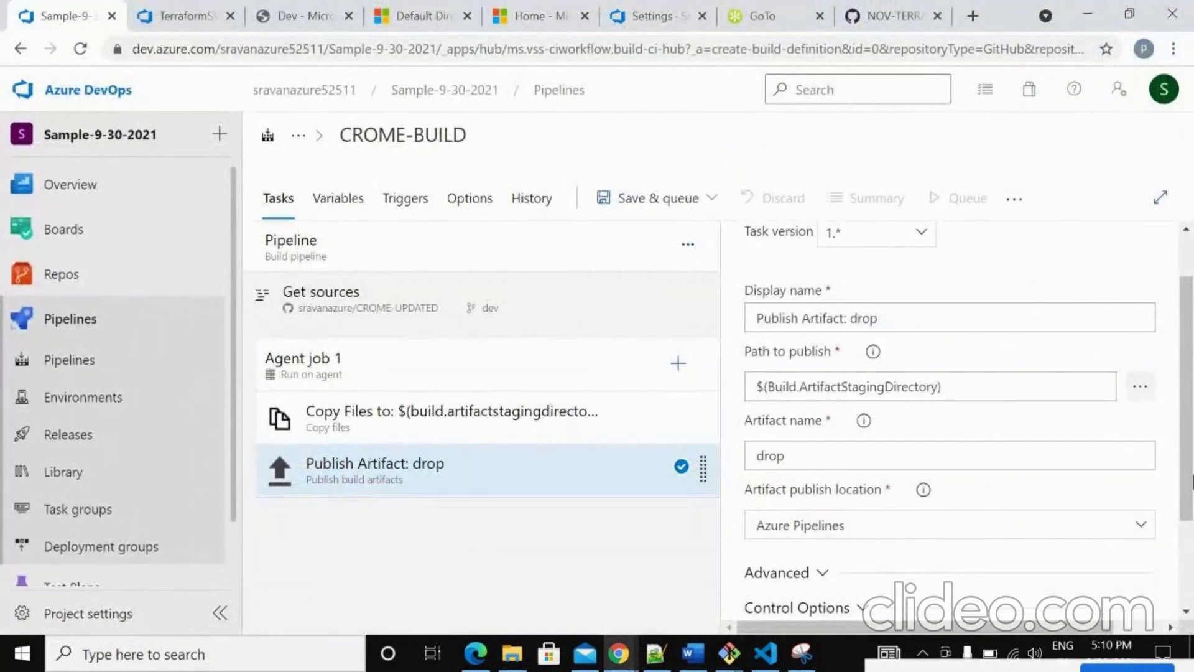
click(1191, 566)
scroll(1175, 311, up, 3)
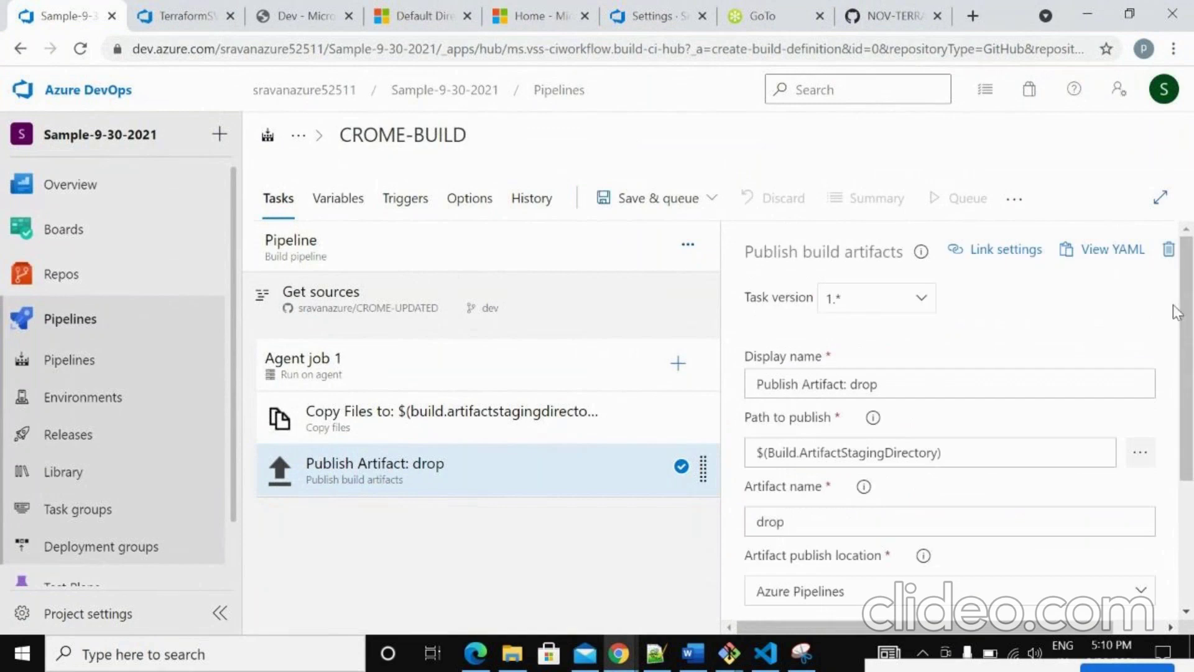
click(647, 198)
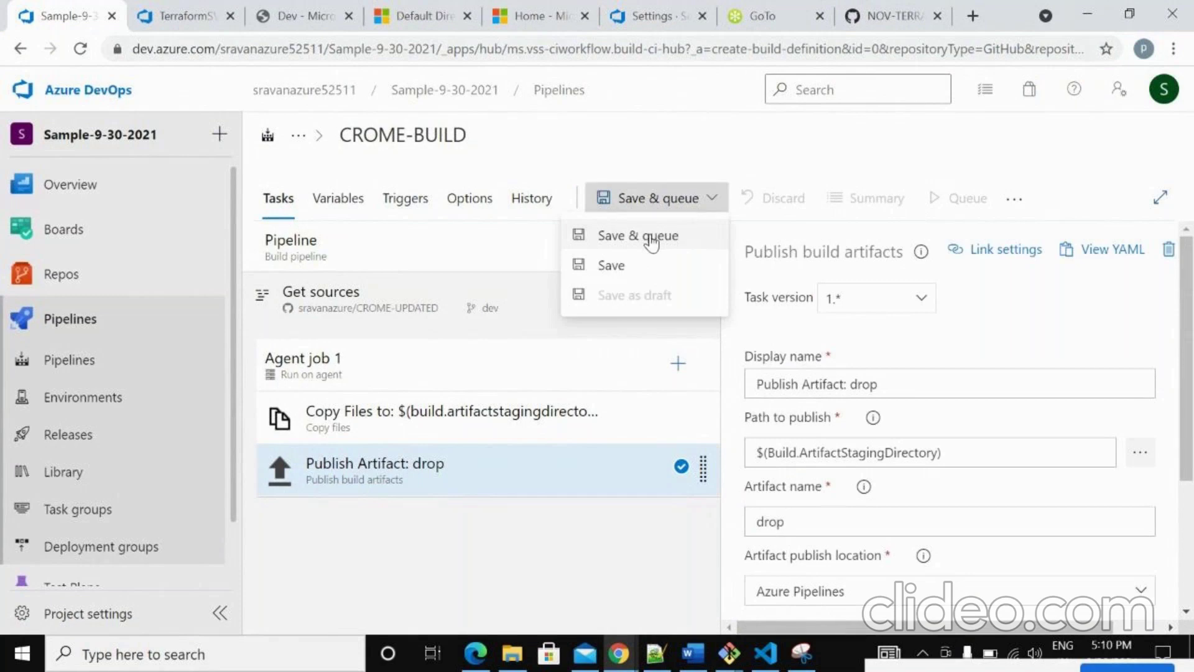
click(651, 237)
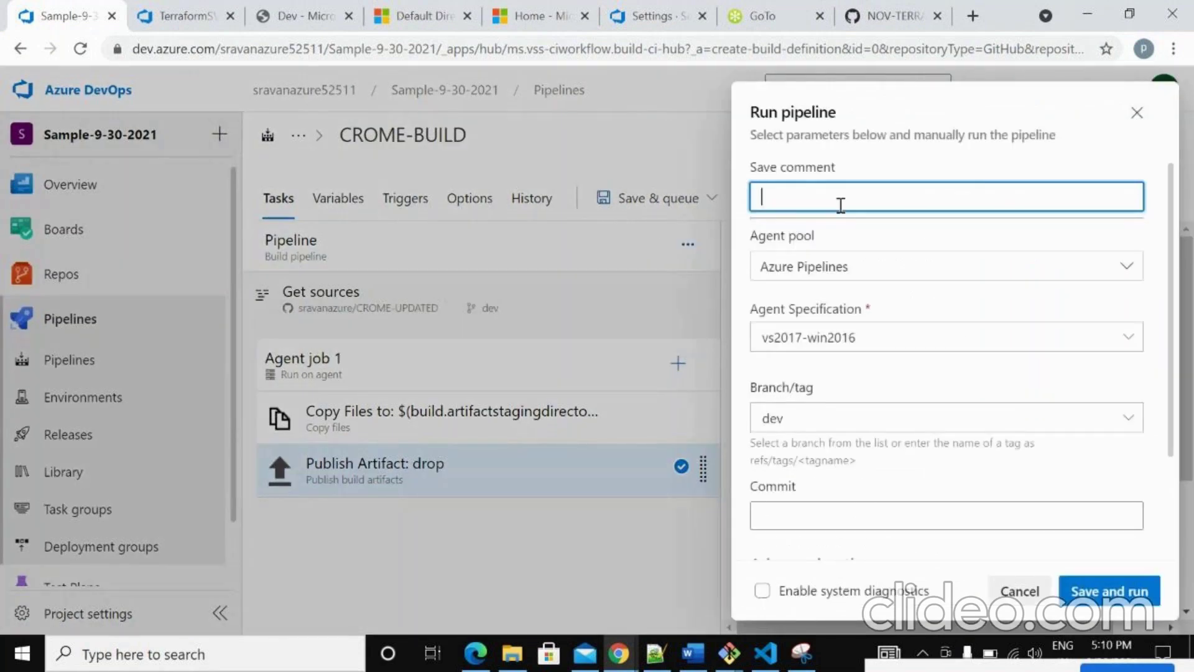
text(This is for to huild he)
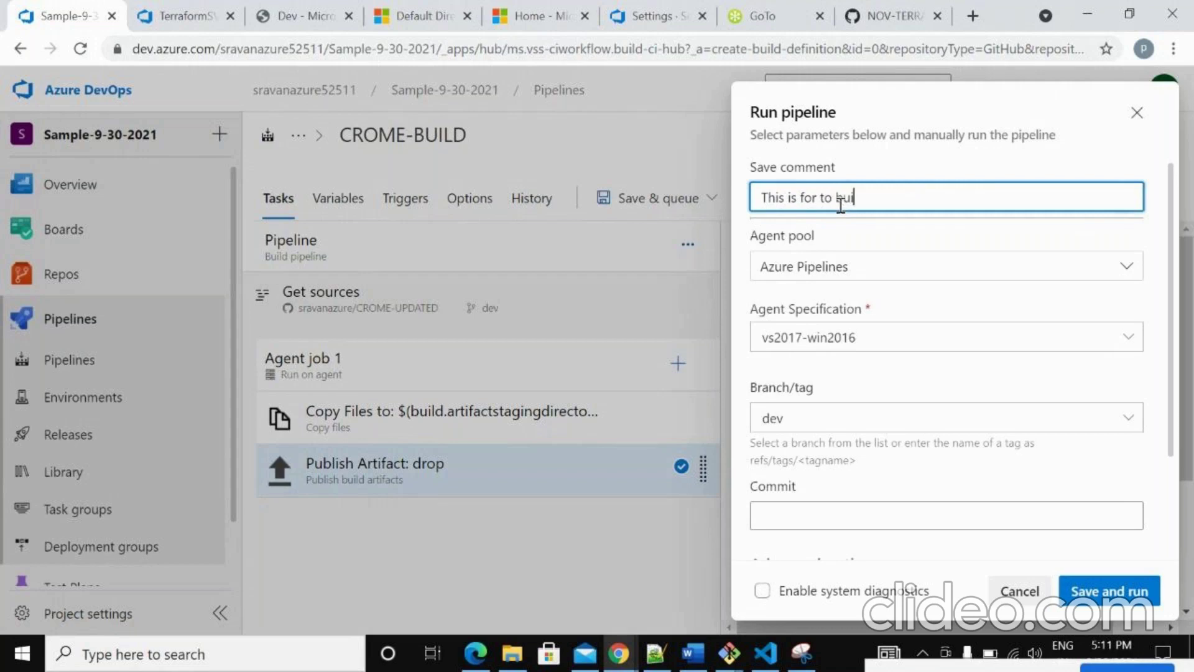
key(BackSpace)
key(BackSpace)
text(the terraform code)
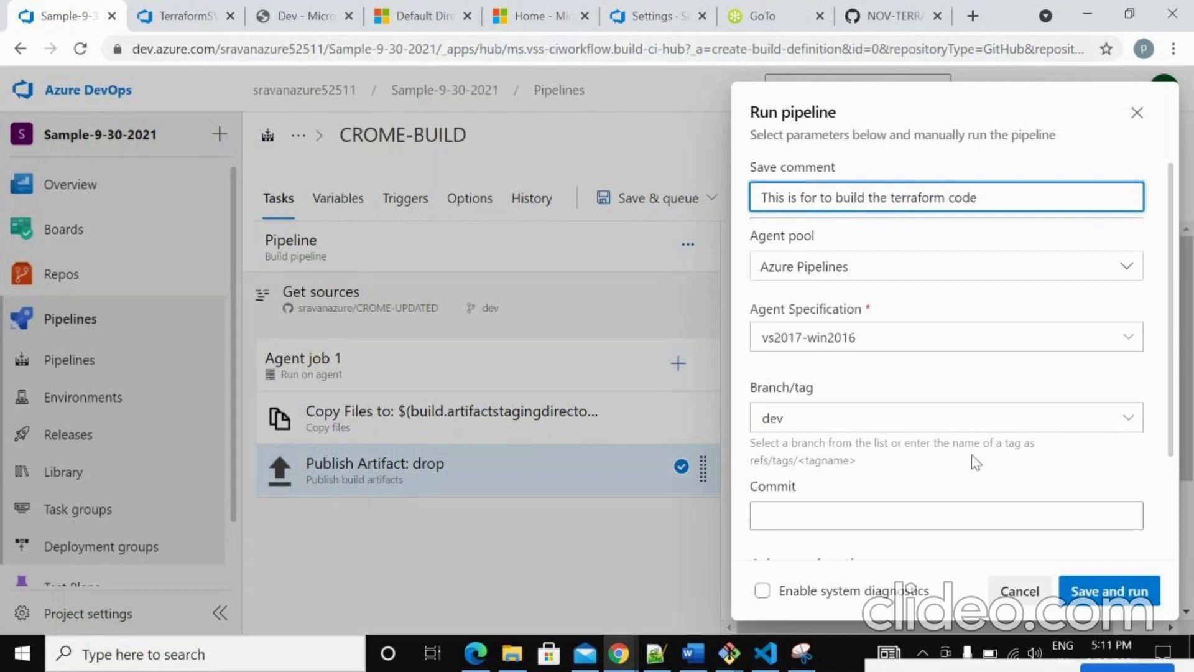
scroll(1173, 449, down, 3)
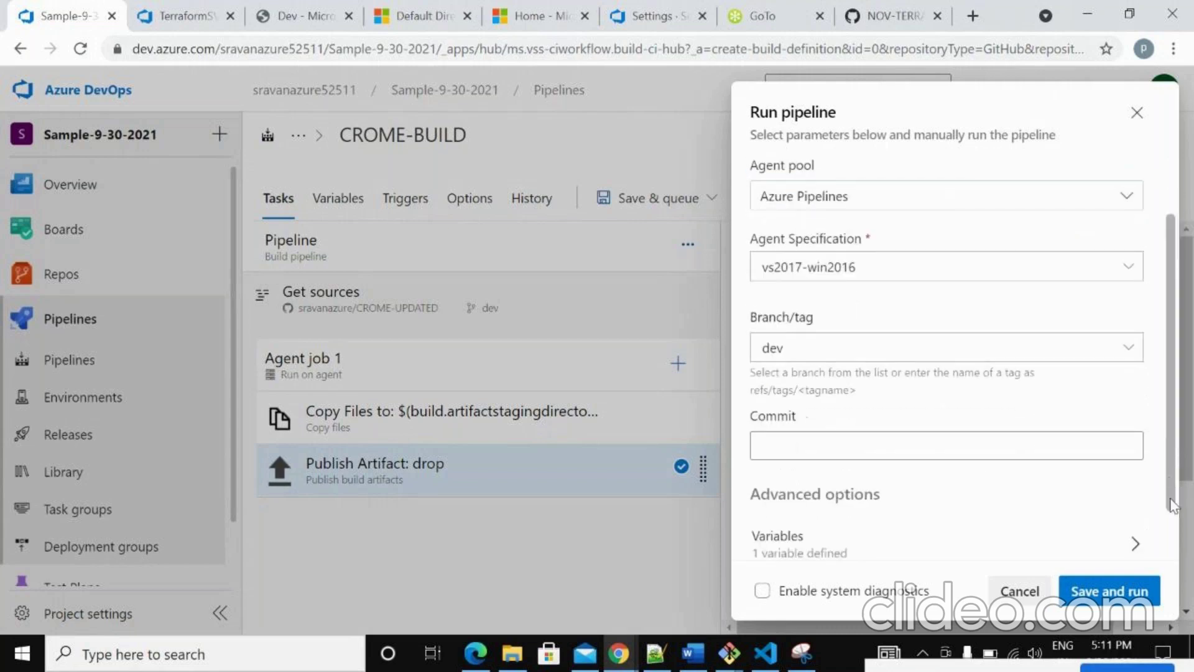
click(1114, 596)
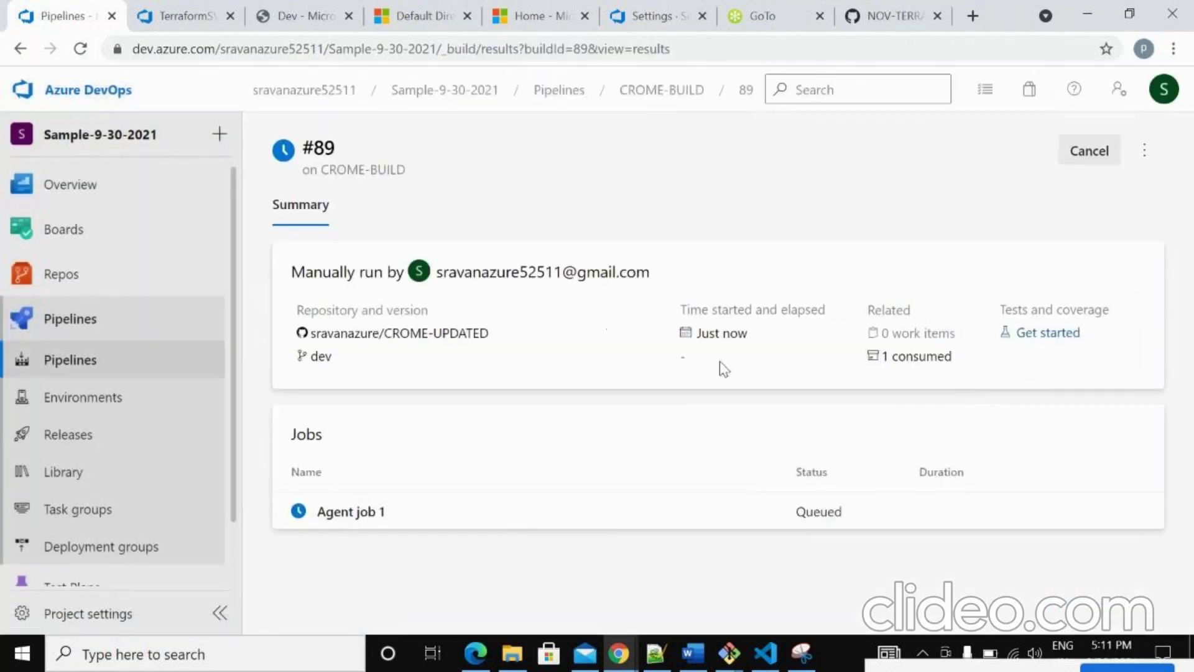
- Open Agent job 1's log in a new browser tab to check it, and return the original tab to the run summary
right_click(374, 524)
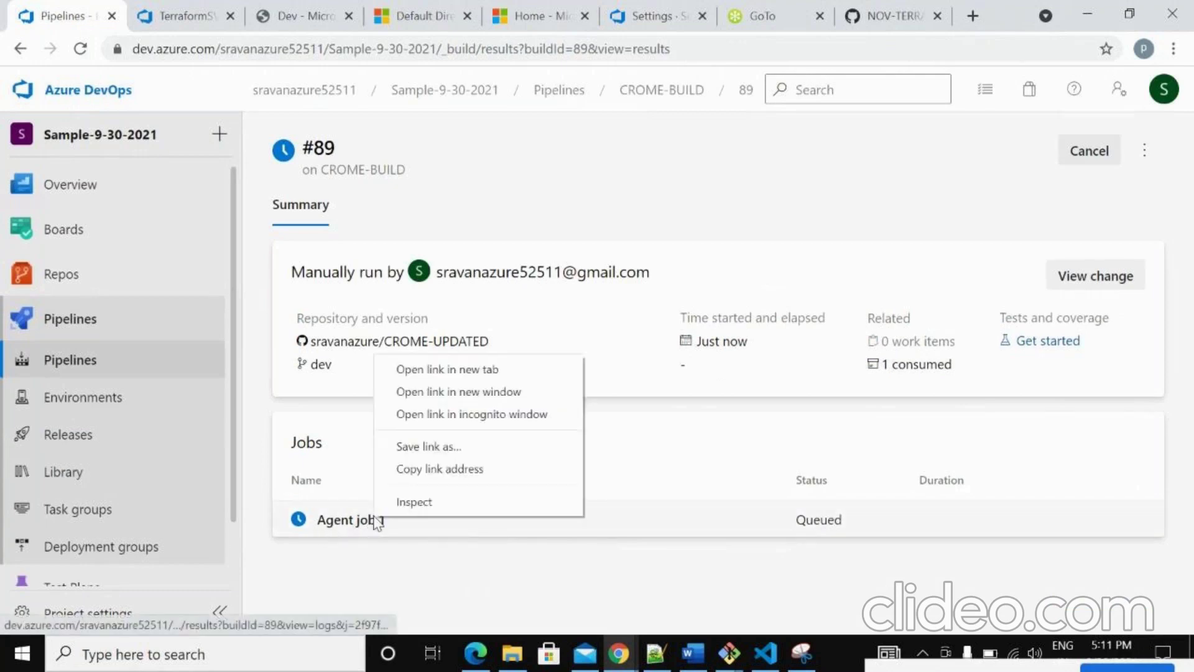
click(465, 371)
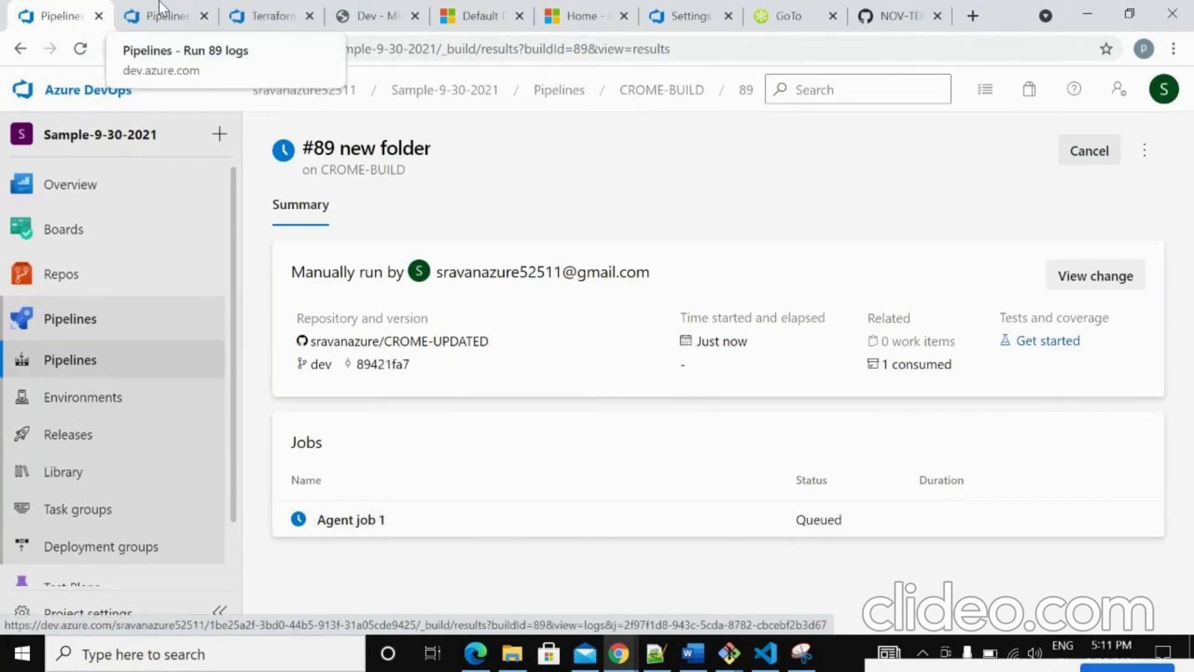
click(160, 7)
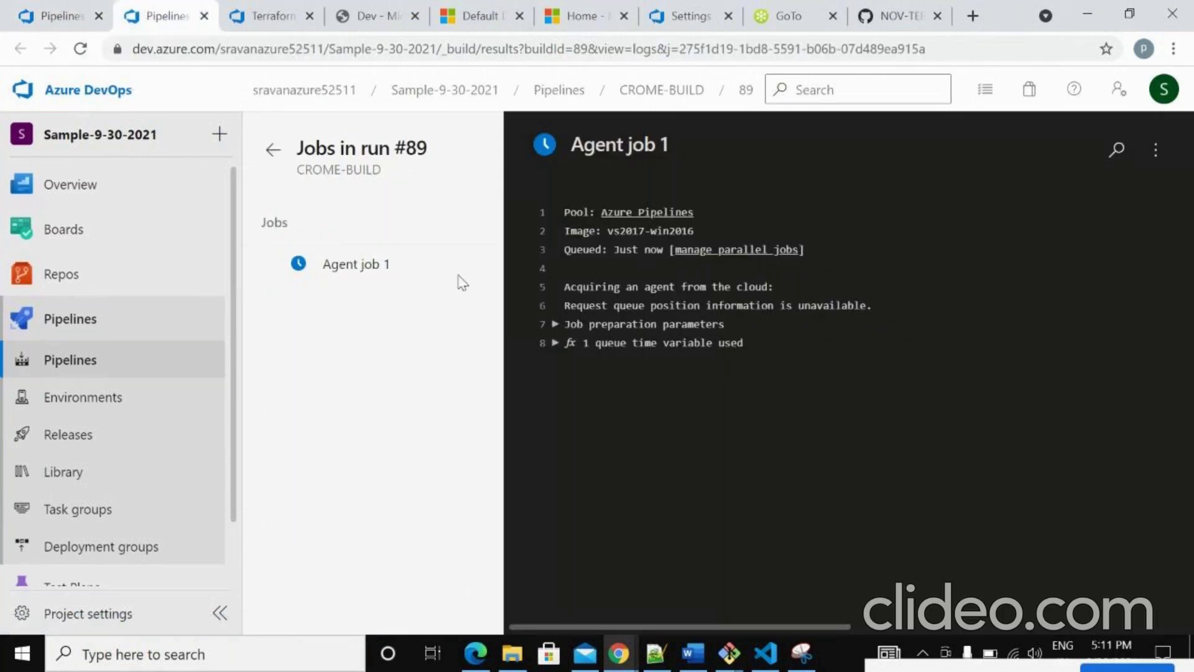
click(347, 265)
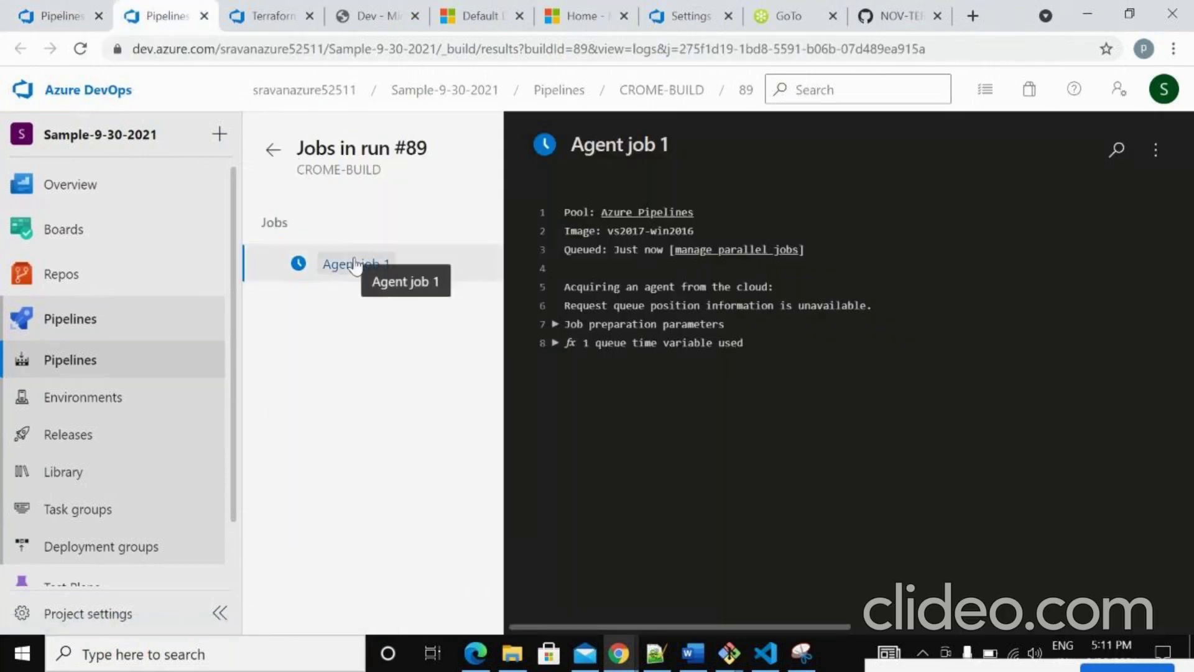
click(40, 8)
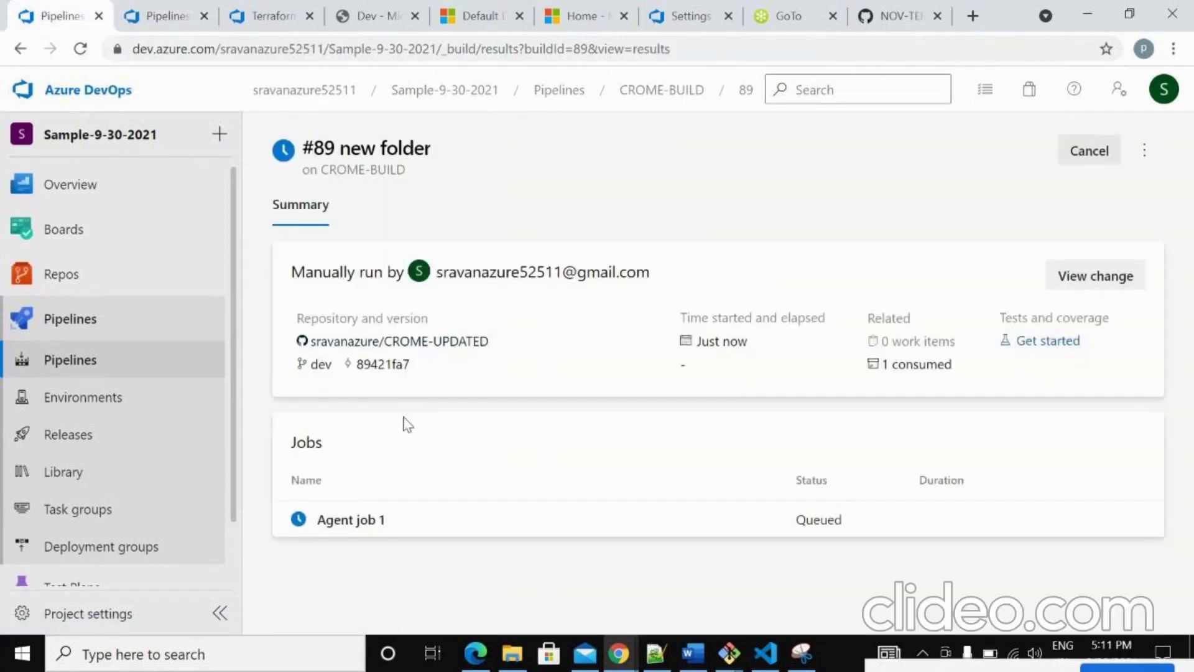
click(429, 523)
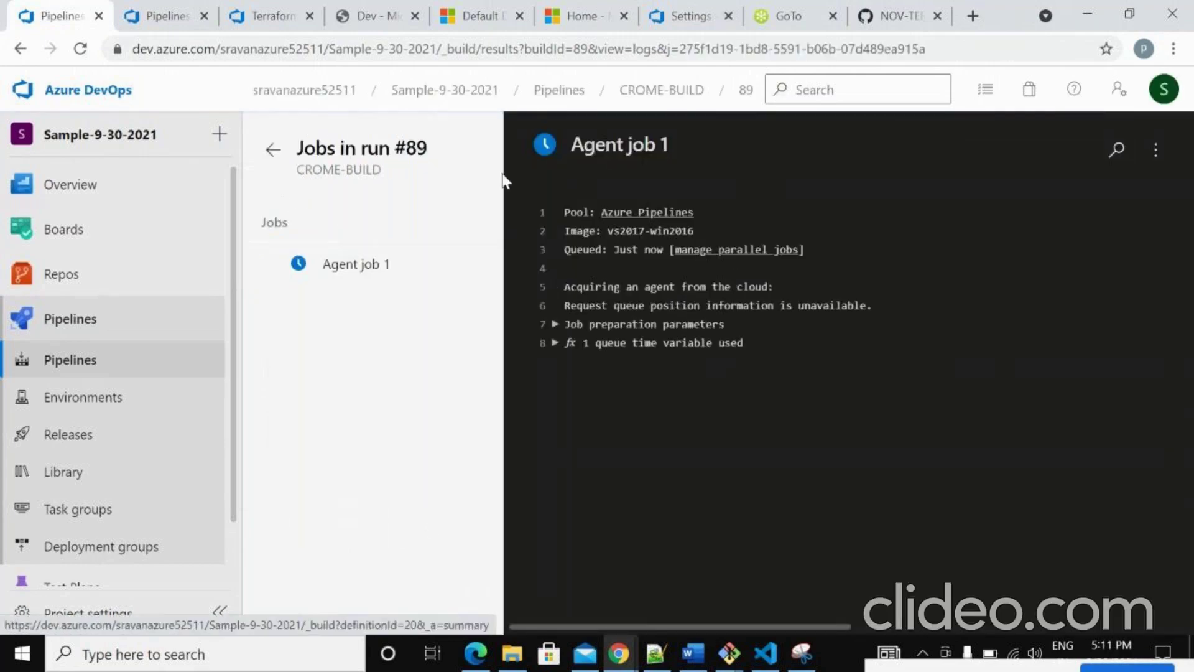
click(20, 49)
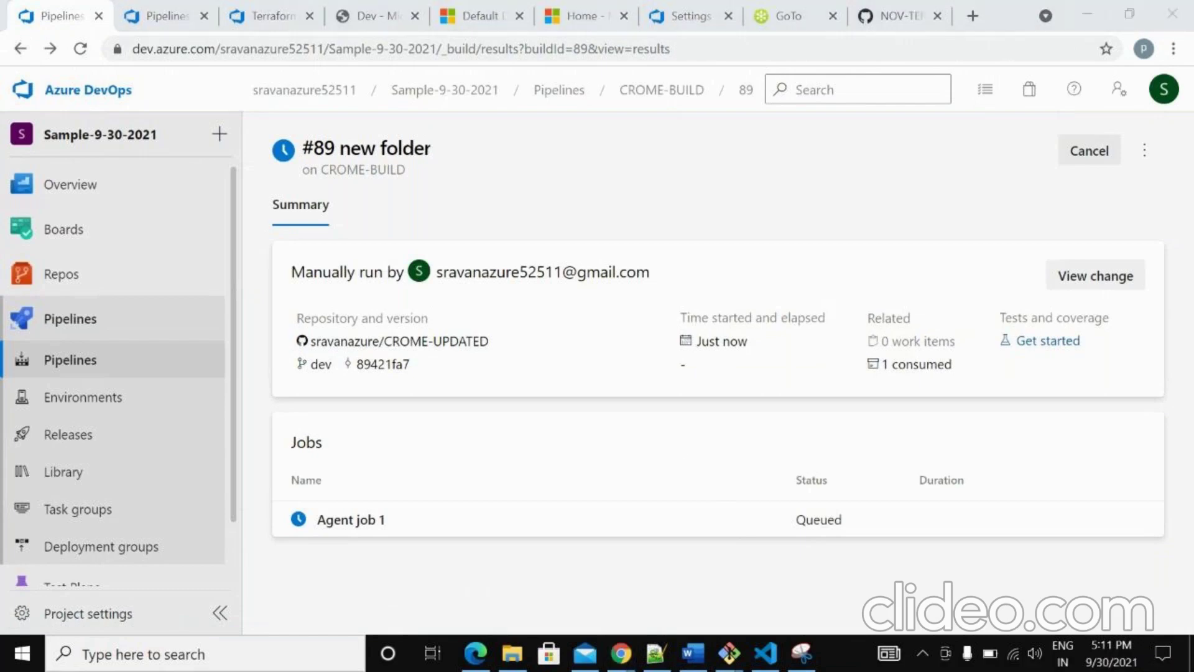
- Capture the CROME-BUILD run summary page with Snipping Tool and copy the snip
click(803, 653)
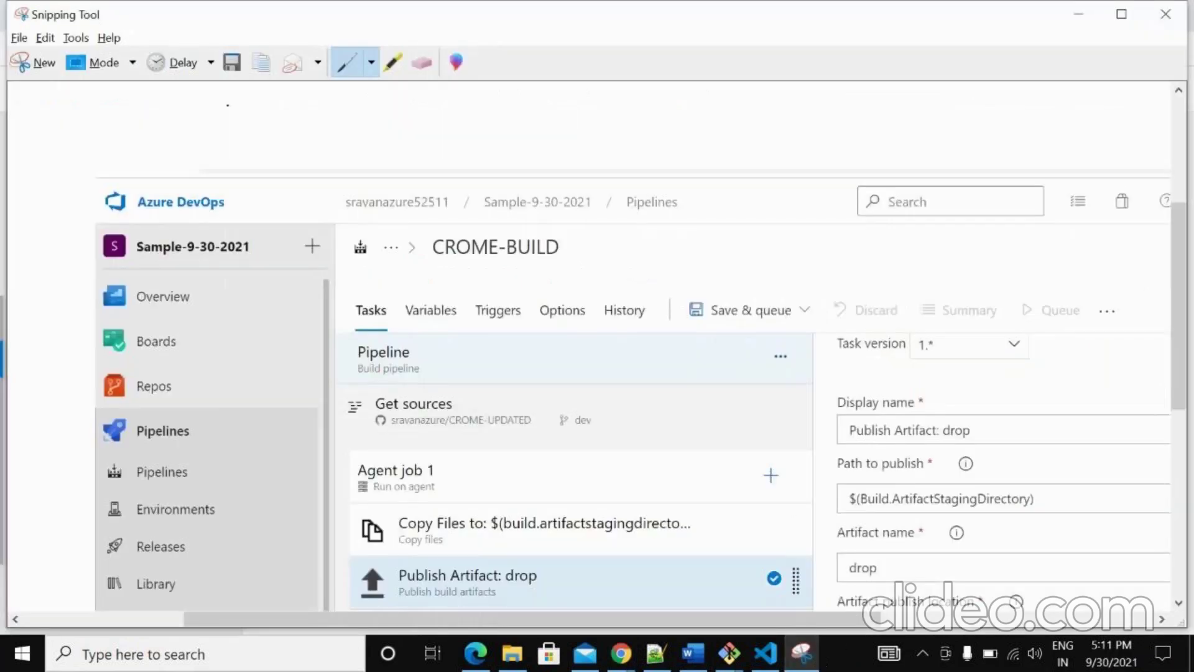
click(26, 63)
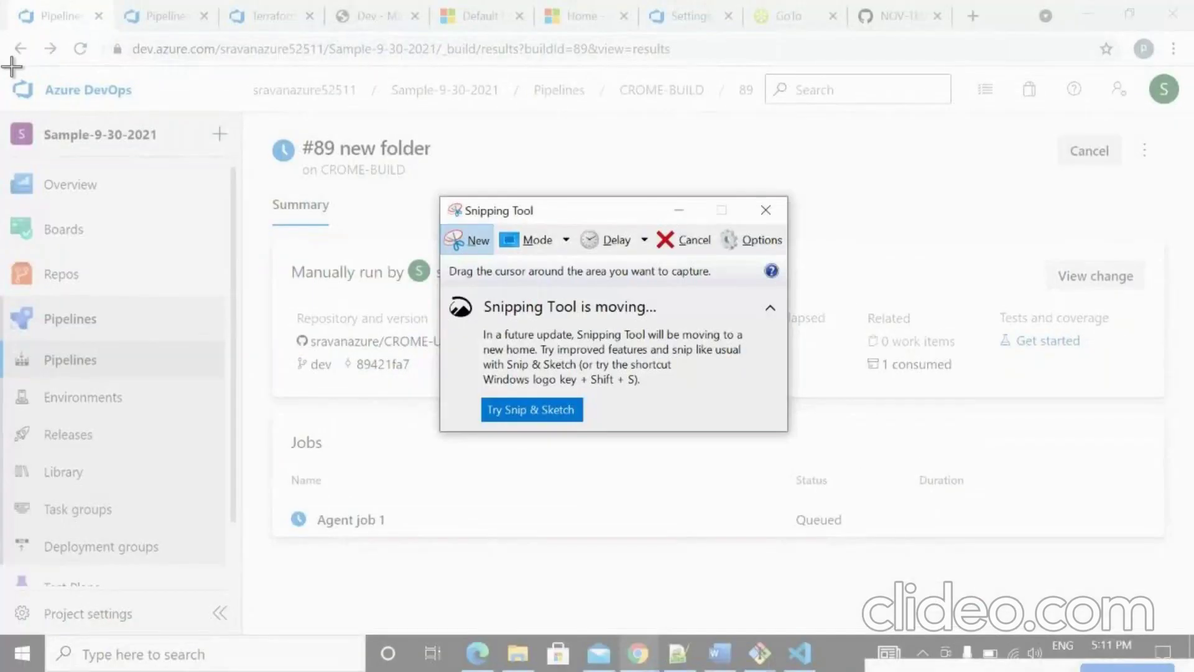
drag(10, 66, 1181, 628)
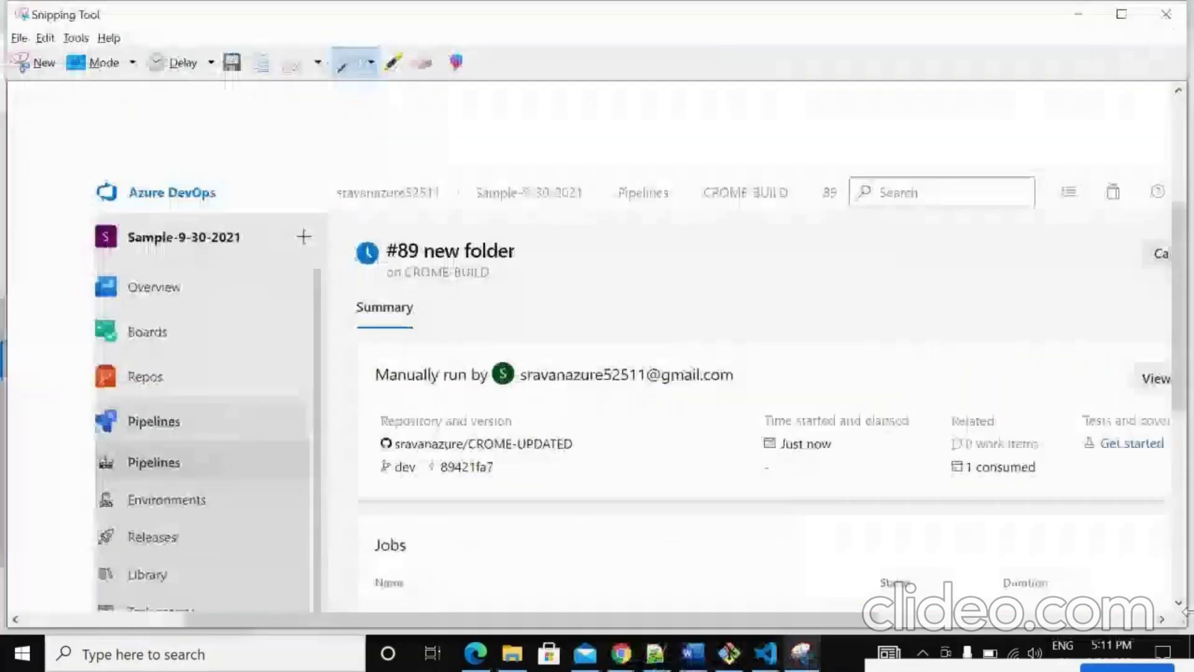
right_click(829, 367)
click(1003, 145)
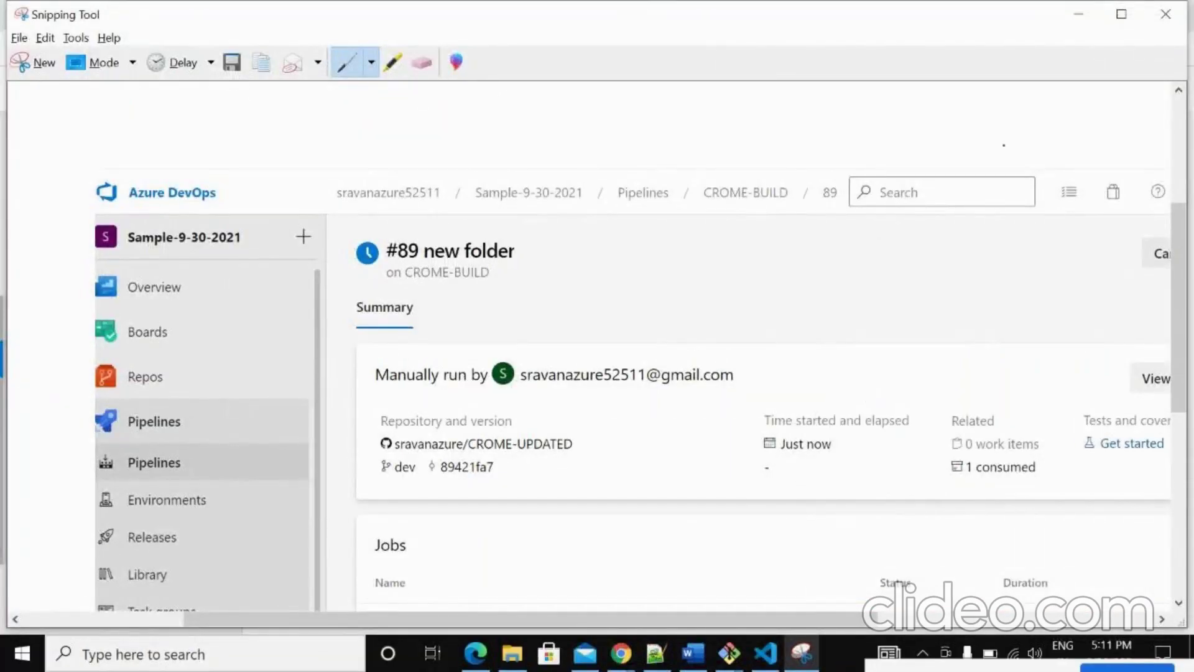
click(1091, 8)
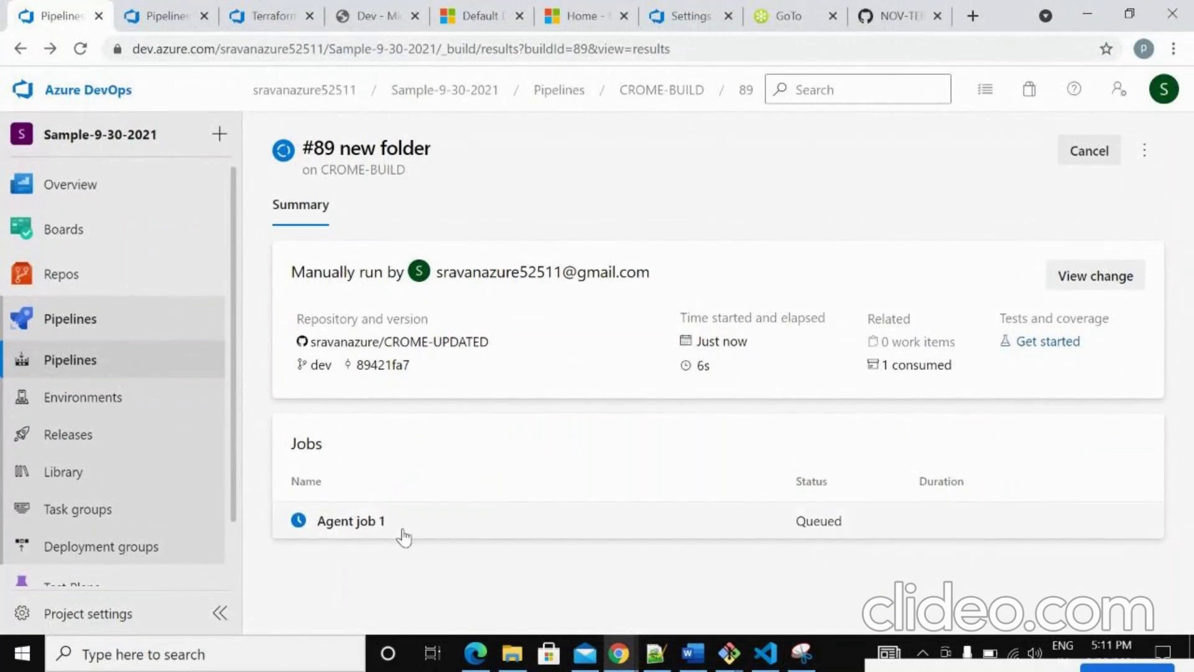
- Open Agent job 1's Initialize job log, and paste the run summary snip below the Publish Artifact screenshot in Word
click(404, 535)
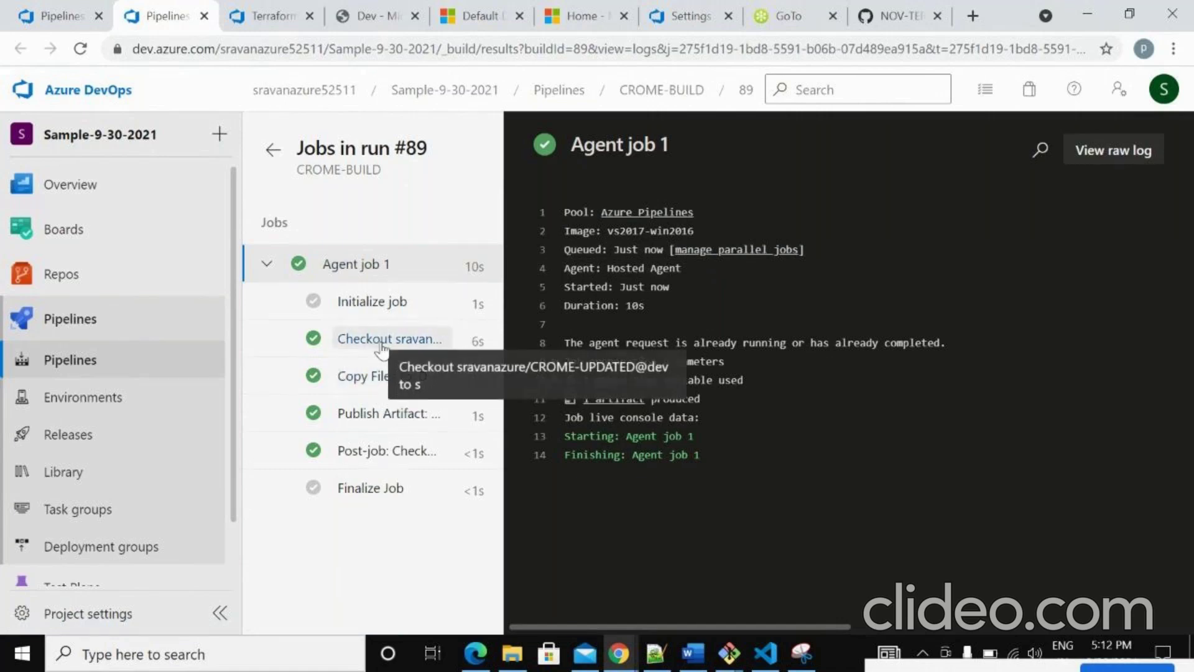
click(320, 301)
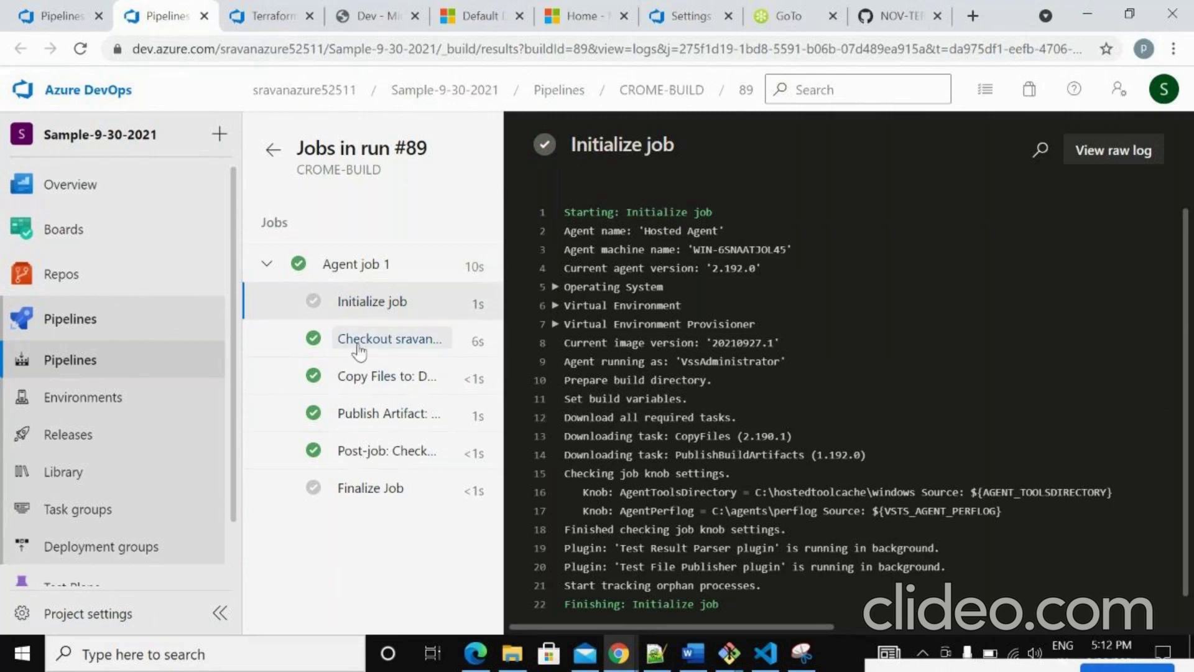
click(692, 654)
key(ctrl+v)
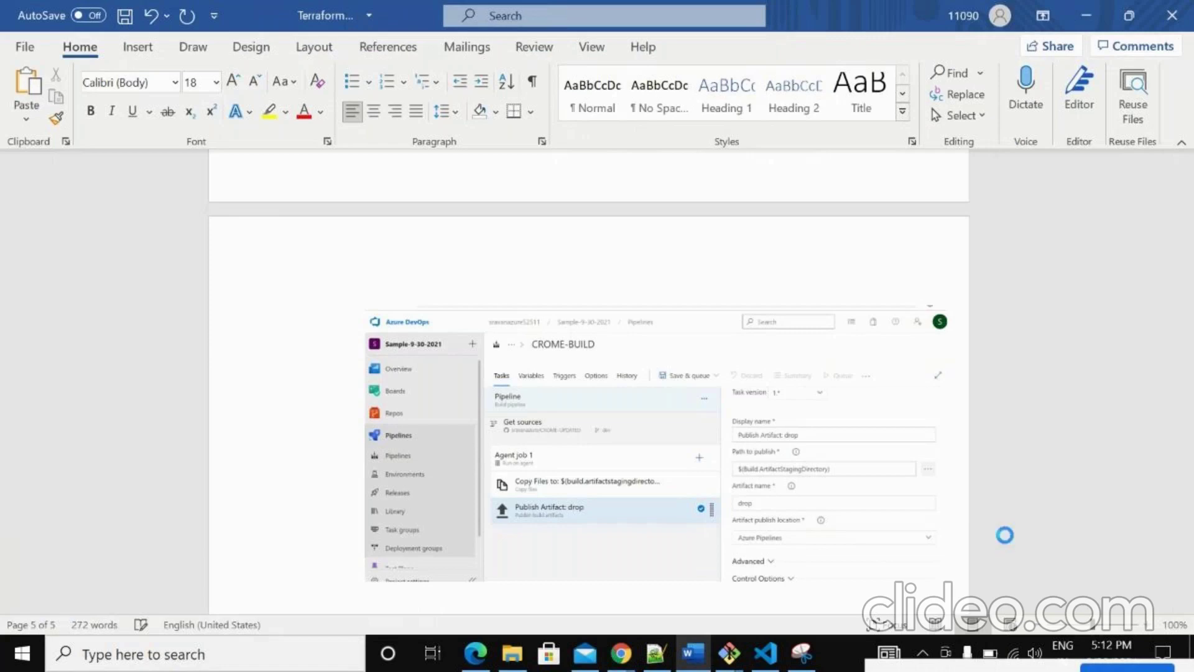
- Return to the Initialize job log in Azure DevOps, and capture and copy its page with Snipping Tool
key(alt+Tab)
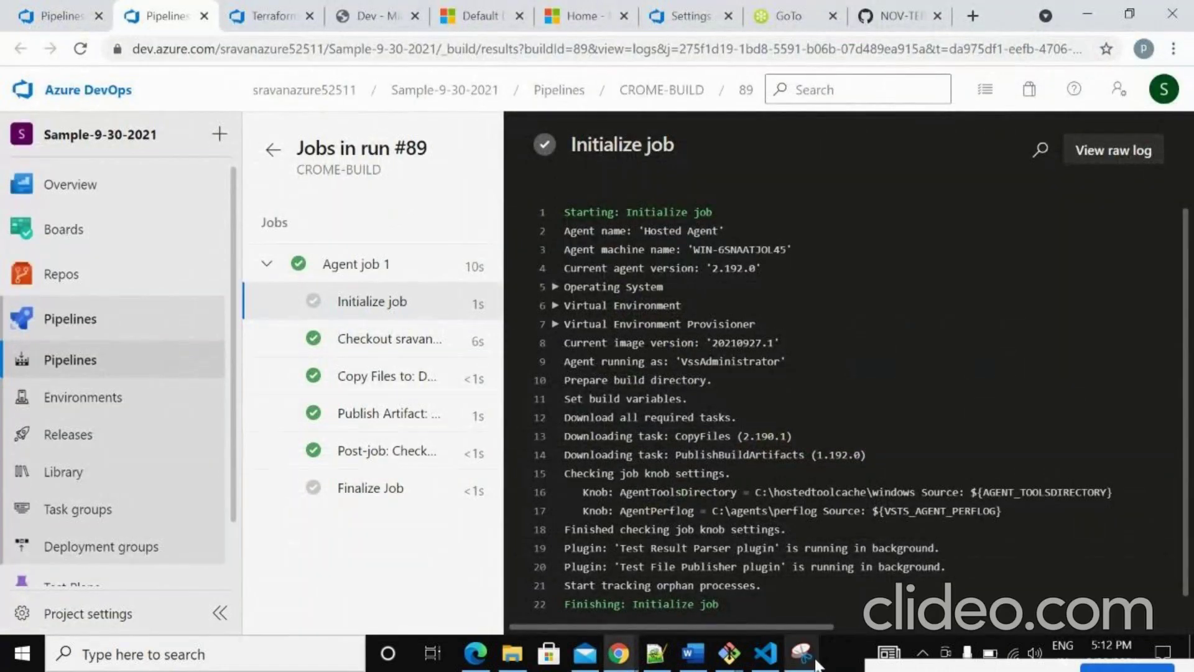
click(807, 656)
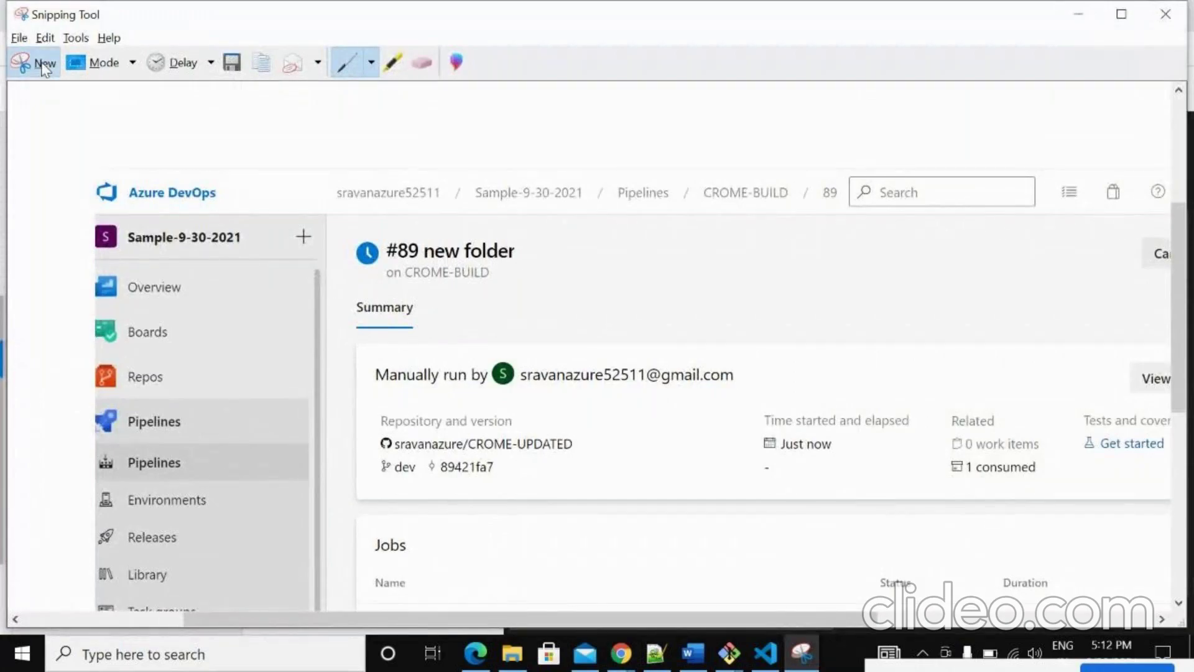
click(34, 62)
drag(7, 66, 1185, 629)
right_click(841, 363)
click(878, 388)
key(alt+Tab)
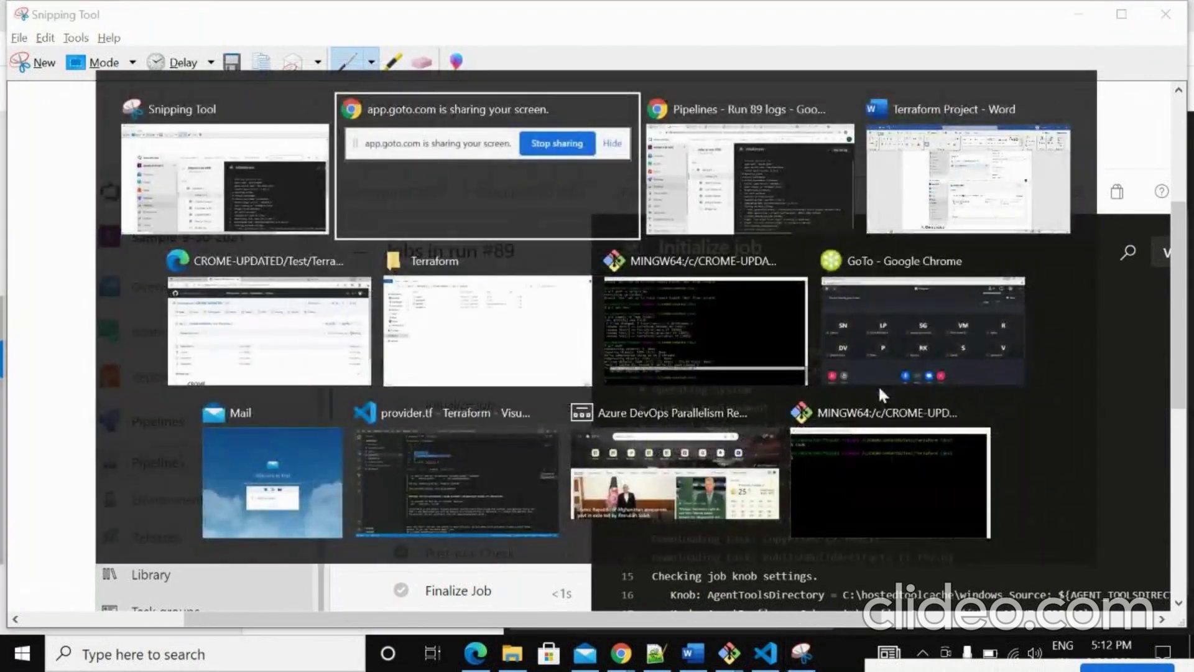
key(alt+Tab)
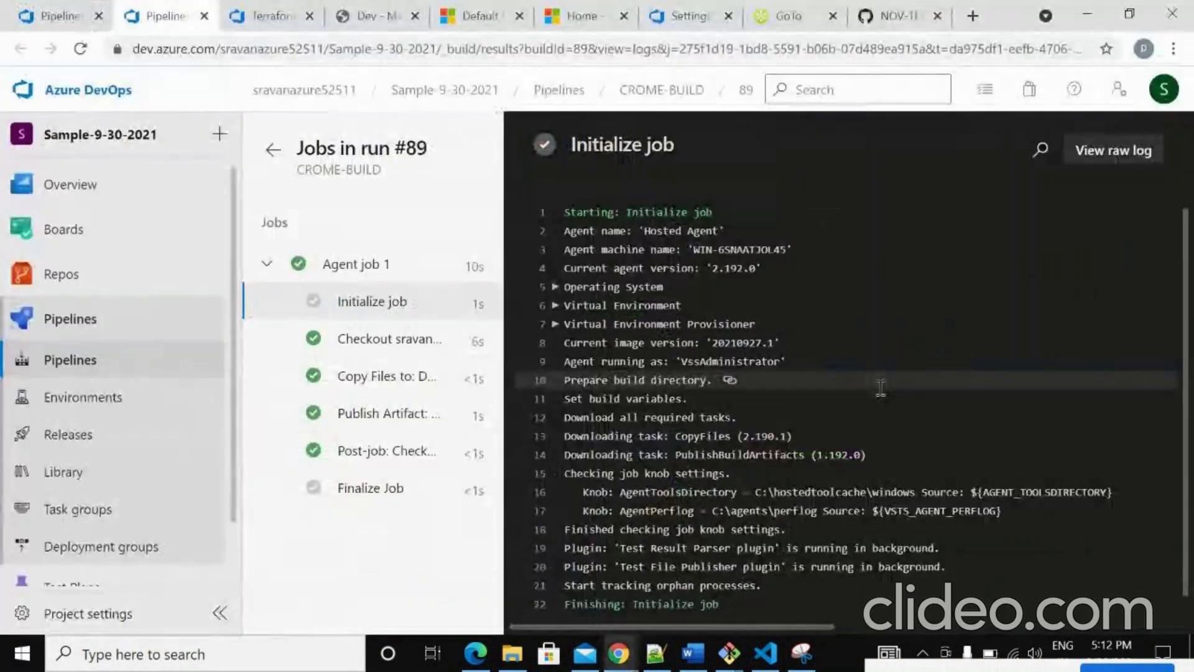
- Switch to Word, paste the Initialize job log snip below the run summary screenshot, and save the document
click(698, 664)
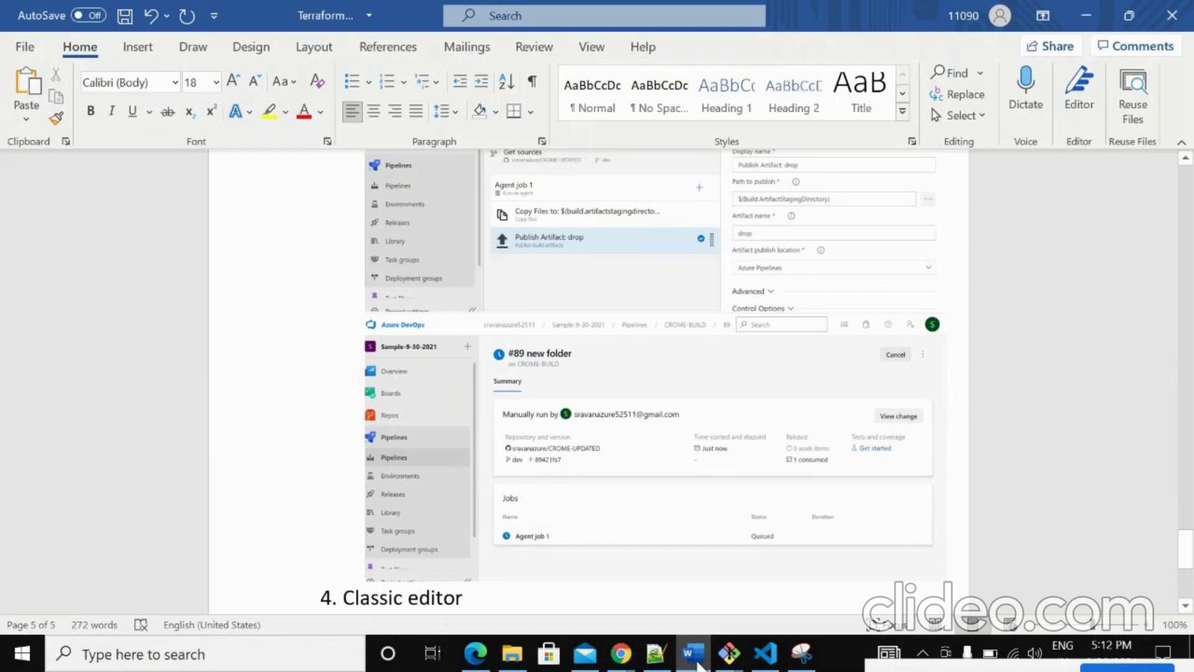
key(ctrl+v)
key(ctrl+s)
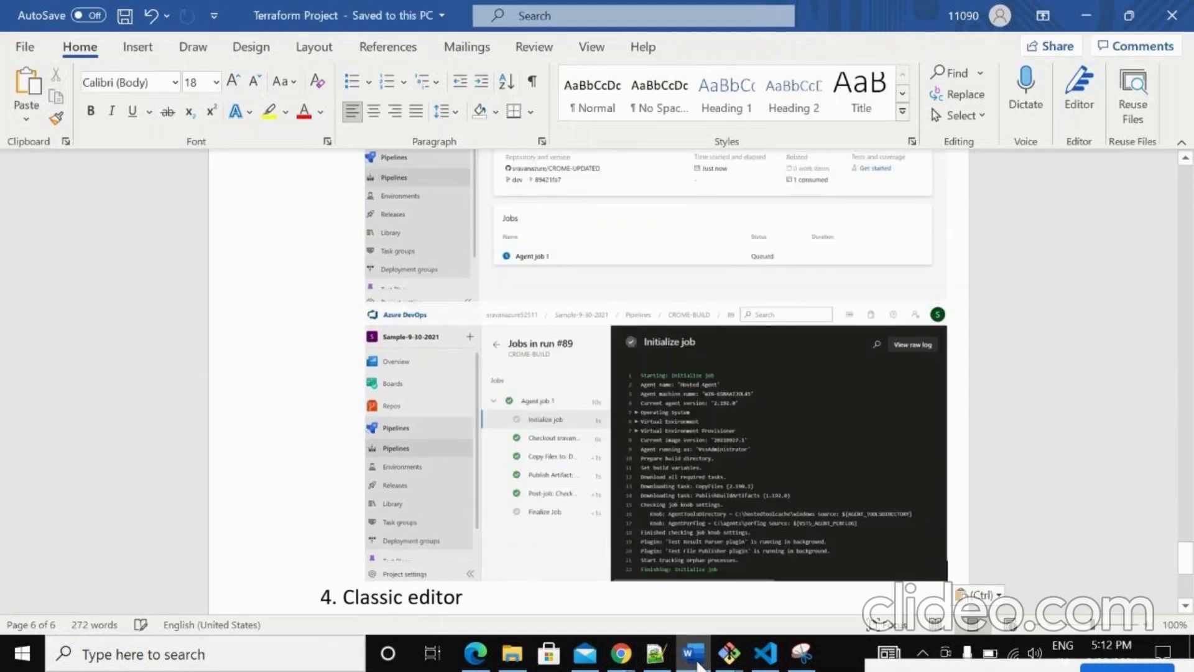
- Return to run #89's summary page in Azure DevOps, and capture and copy it with Snipping Tool
key(alt+Tab)
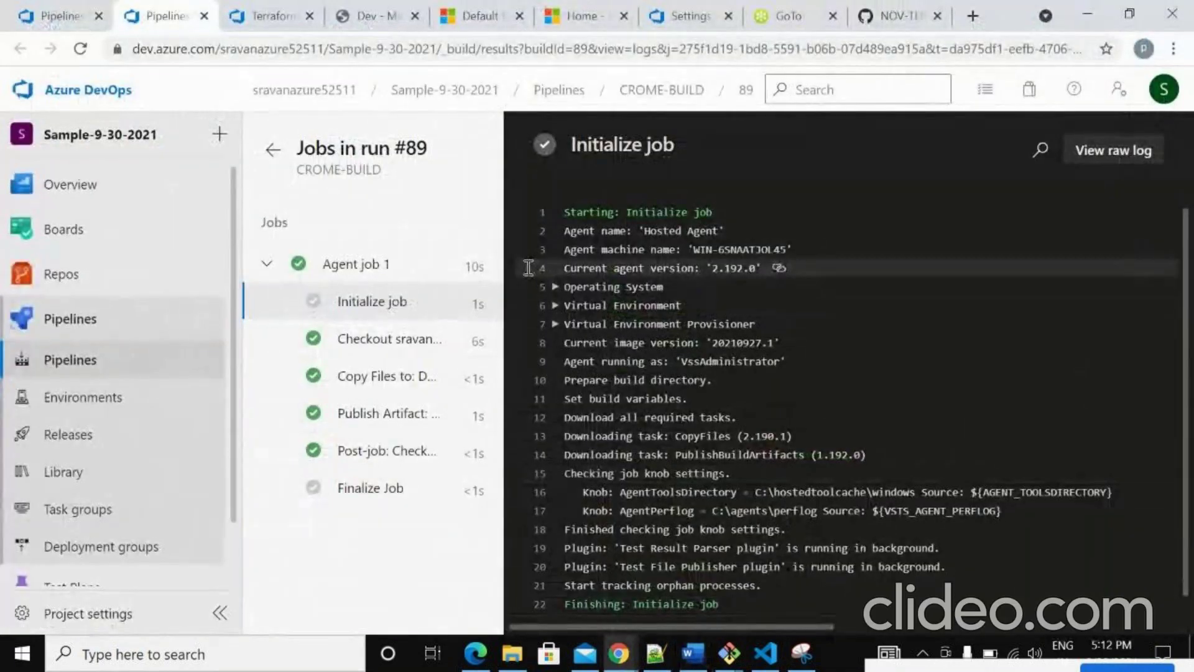
key(ctrl+shift+Tab)
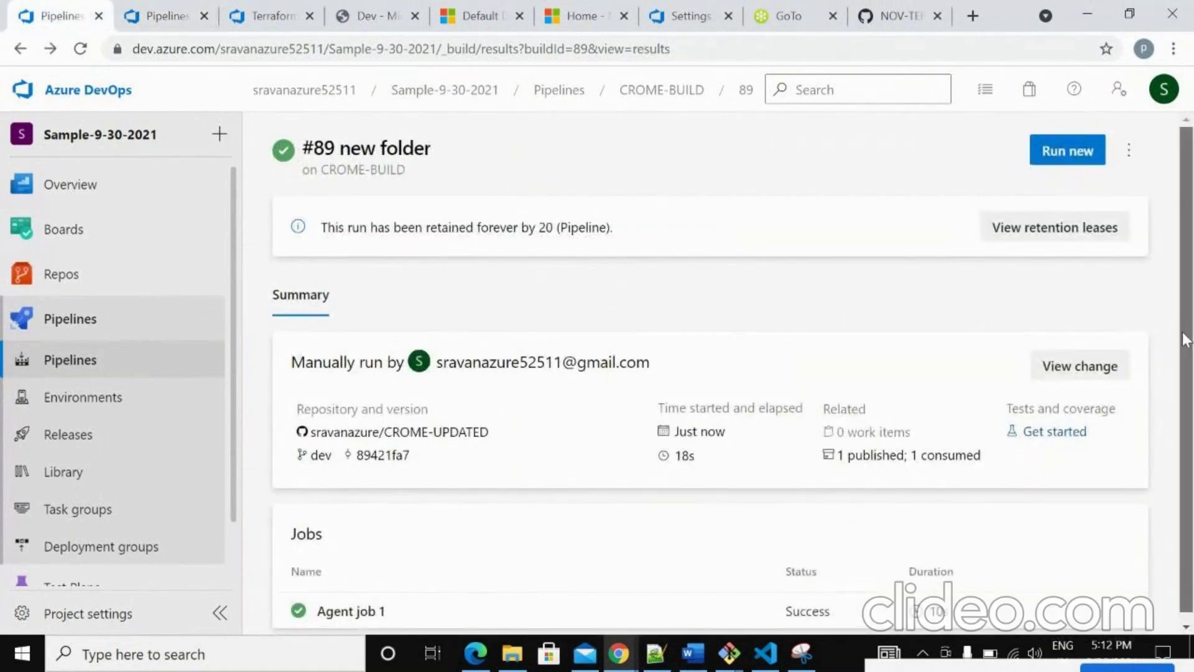
scroll(1185, 336, down, 1)
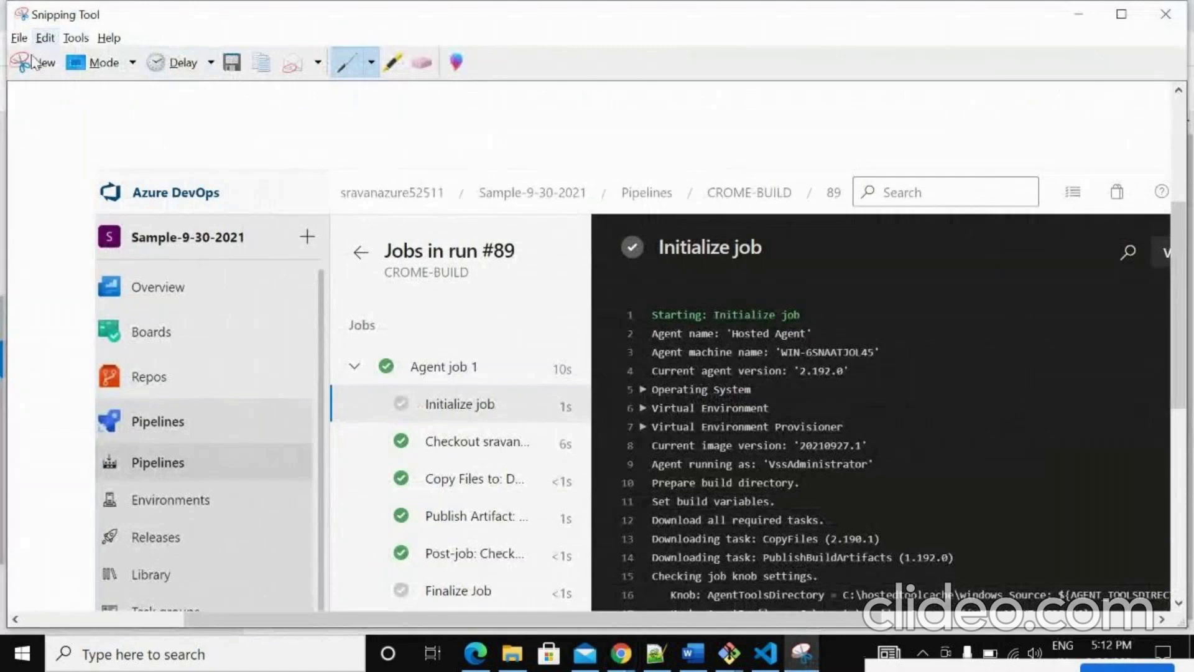
click(32, 65)
drag(7, 64, 1187, 620)
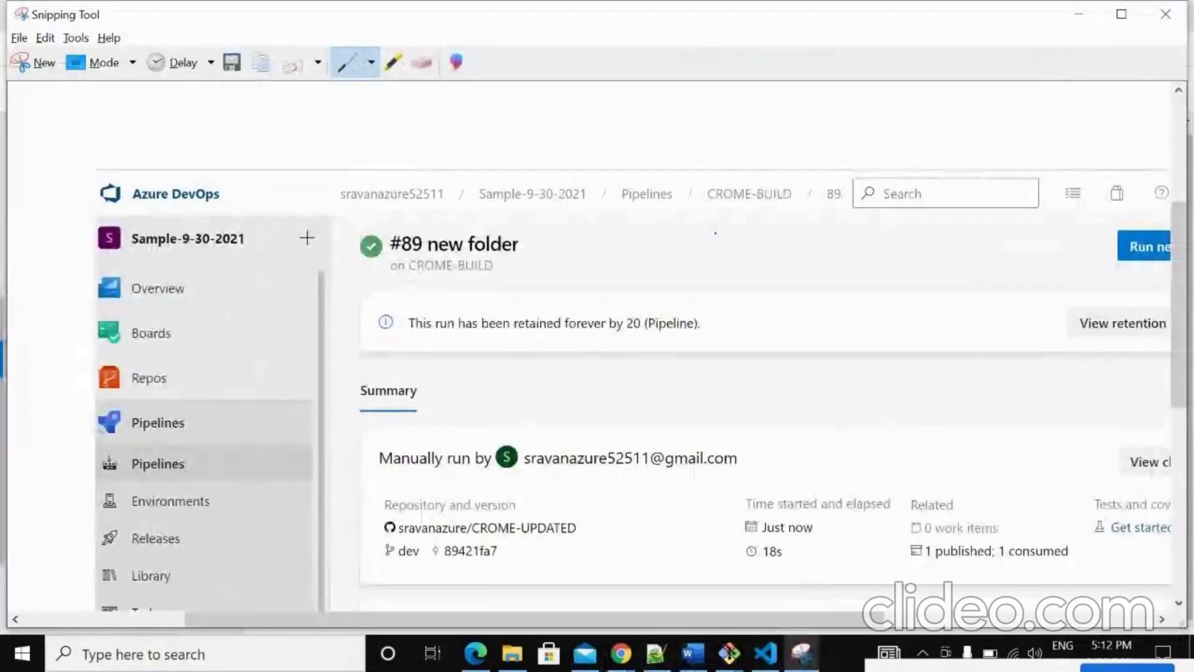
right_click(716, 236)
click(756, 265)
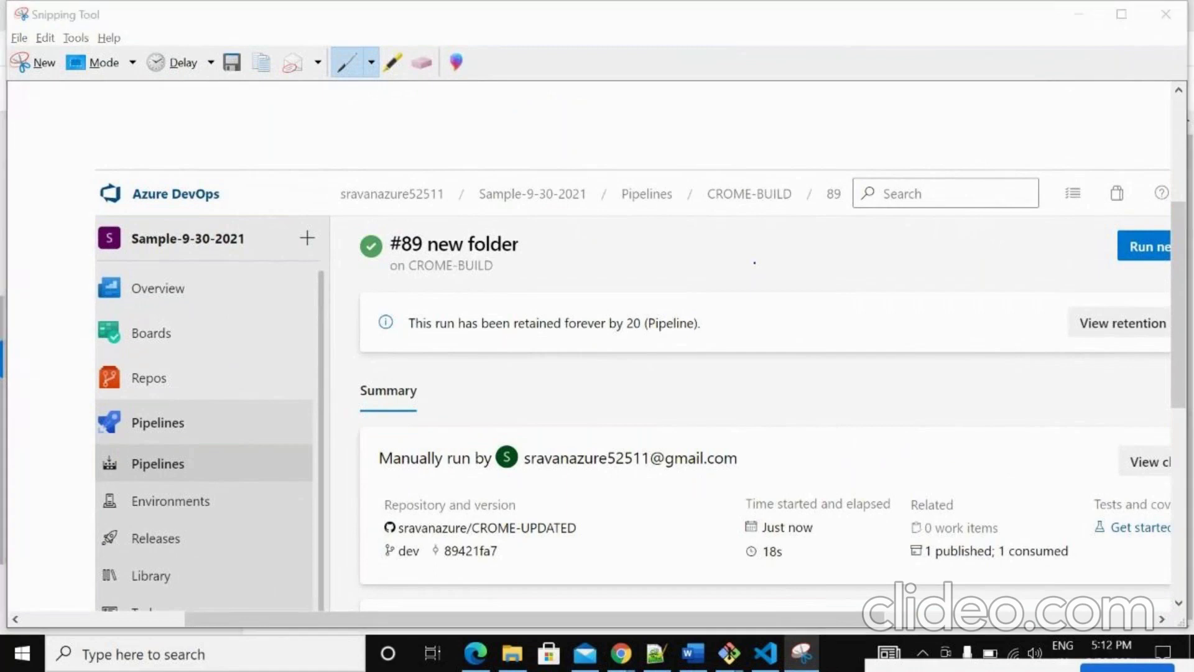
- Switch to Word and paste the completed run summary snip below the Initialize job log screenshot
key(alt+Tab)
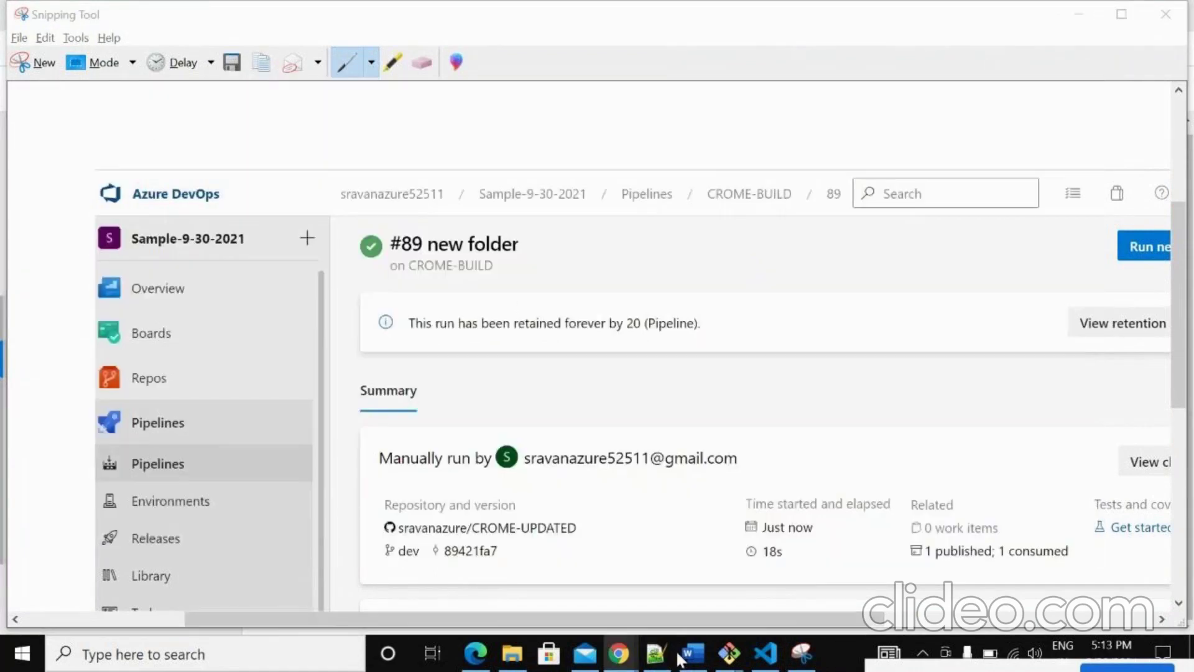
click(690, 653)
key(ctrl+v)
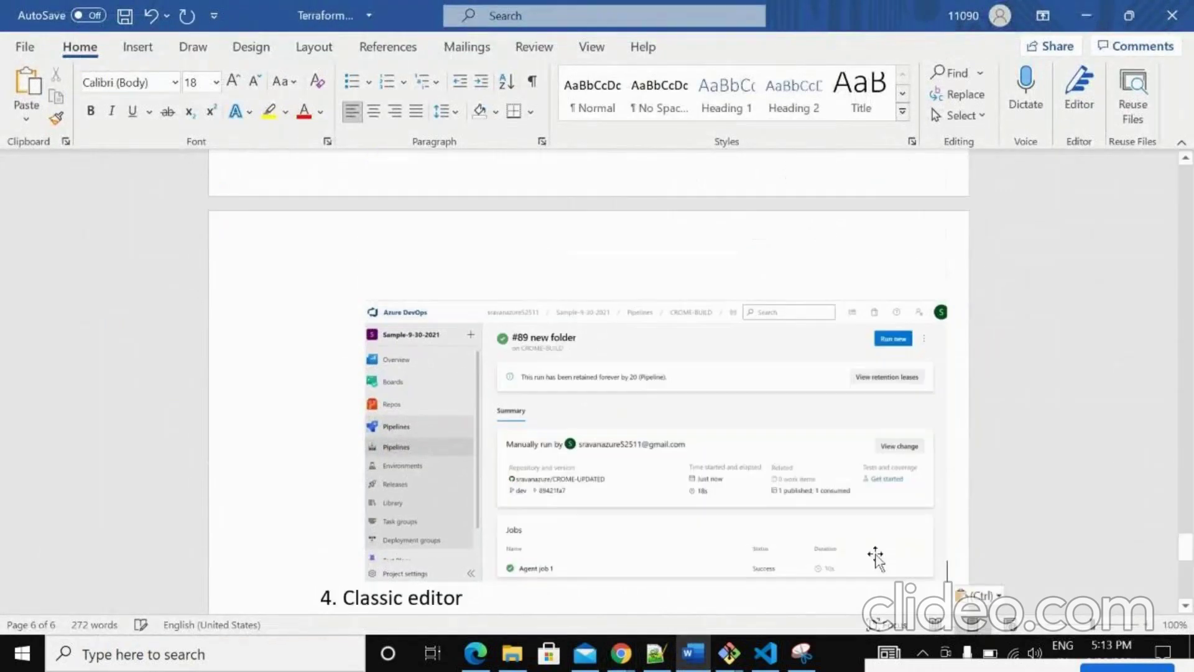